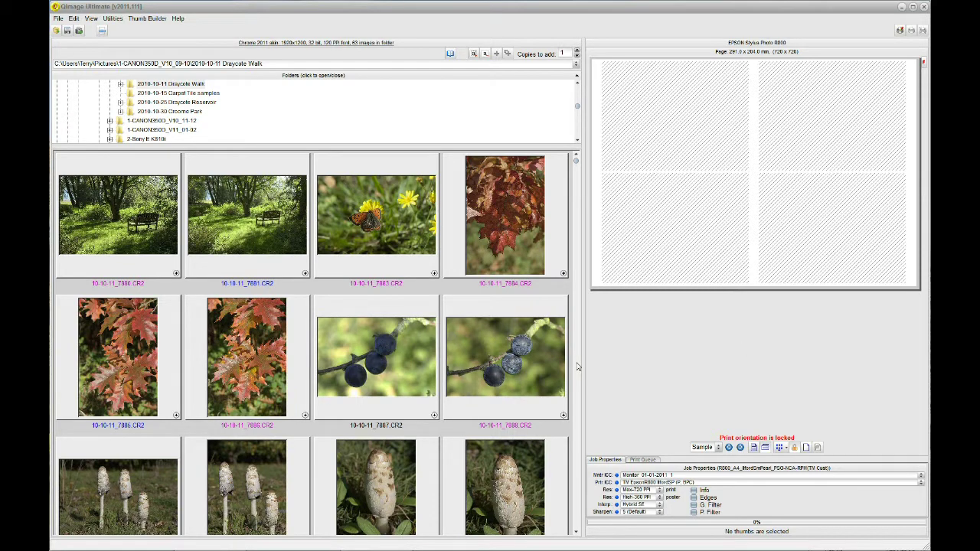
# Add the photos 10-10-11_7880.CR2, 10-10-11_7889.CR2, 10-10-11_7911.CR2 and 10-10-11_7928.CR2 to the print page
pyautogui.click(176, 276)
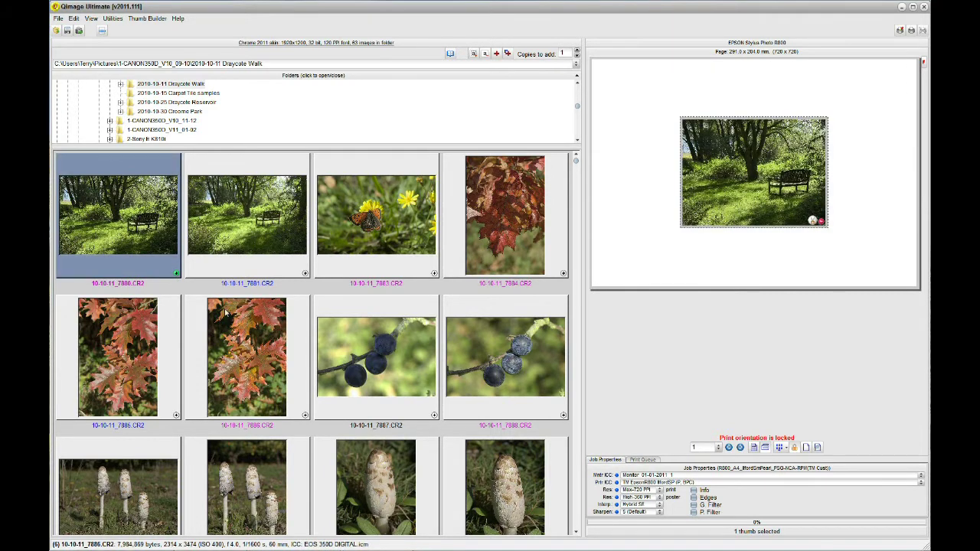
pyautogui.scroll(-3, 226, 312)
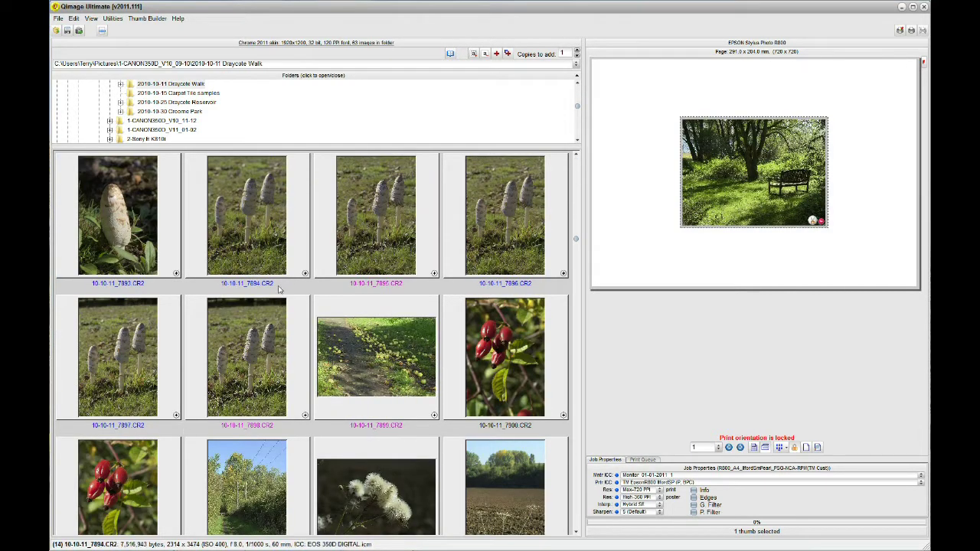
pyautogui.scroll(2, 340, 287)
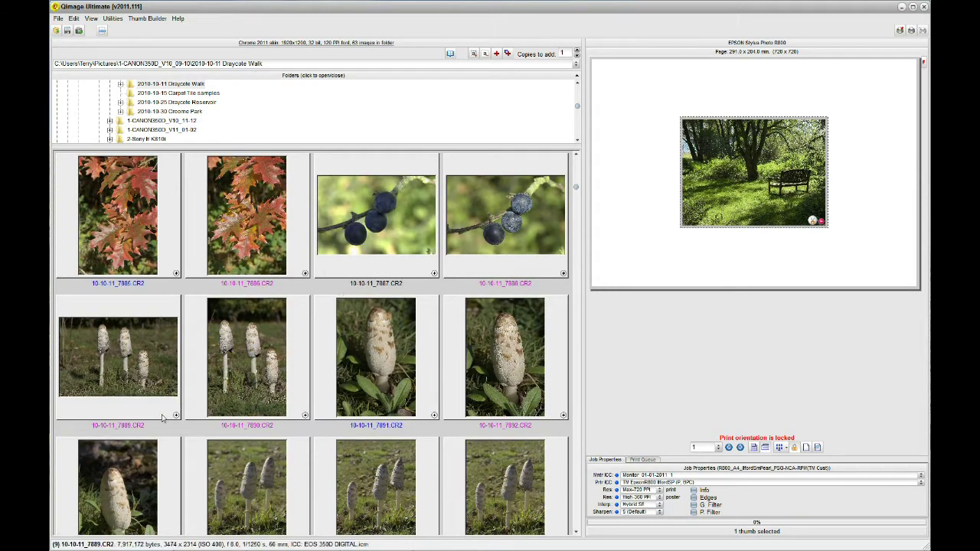
pyautogui.click(176, 415)
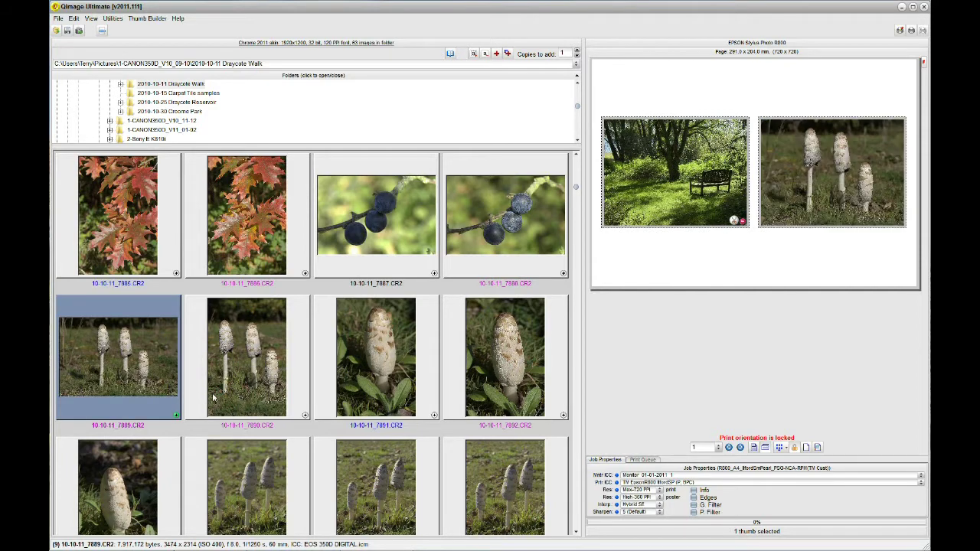
pyautogui.scroll(-4, 215, 397)
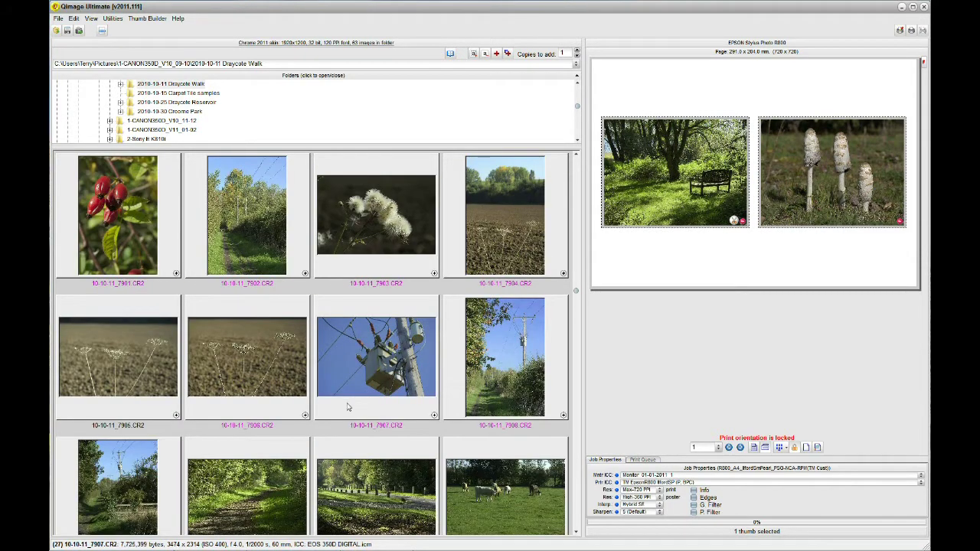
pyautogui.scroll(-1, 350, 448)
pyautogui.scroll(-1, 394, 304)
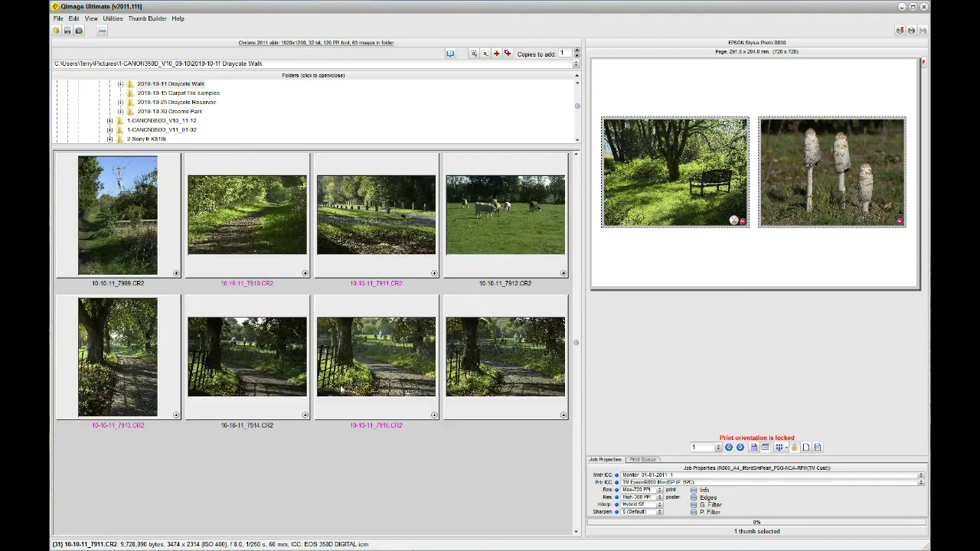
pyautogui.click(435, 274)
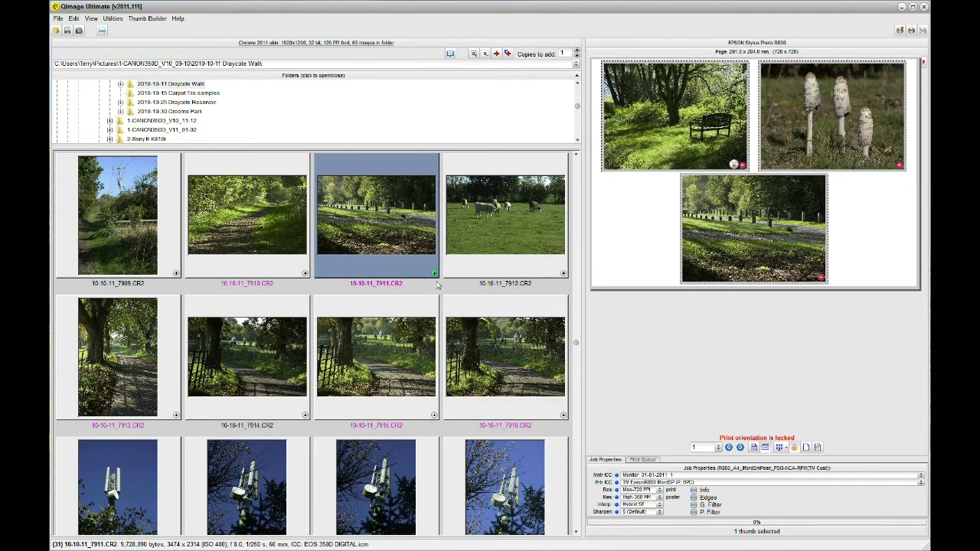
pyautogui.scroll(-4, 410, 388)
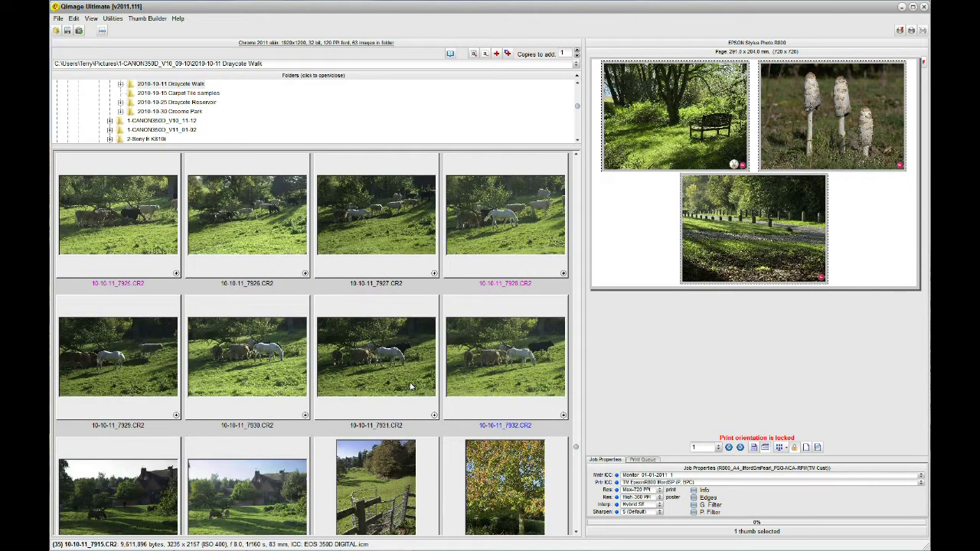
pyautogui.click(563, 273)
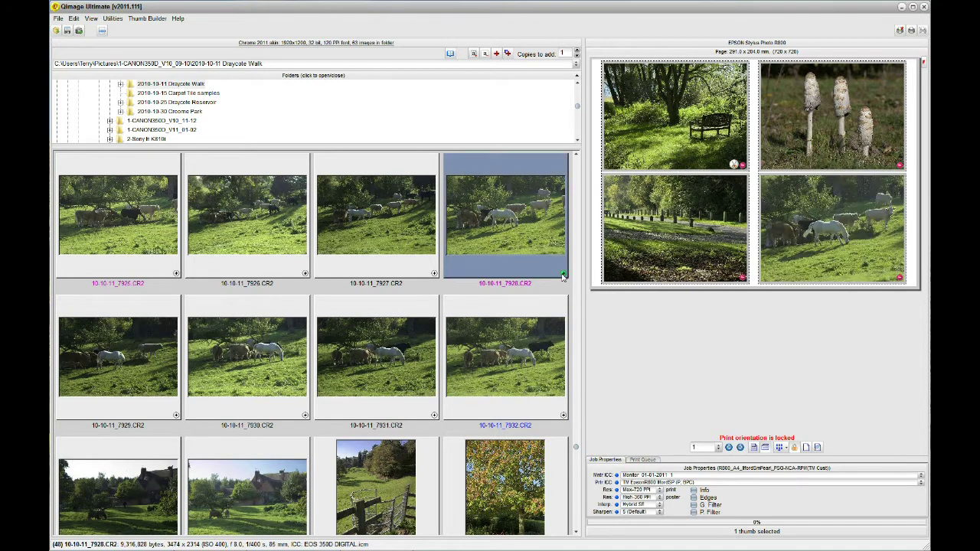
# Add floating text reading "$^Job/Session 1" to the page in the full page editor and return to the main window
pyautogui.click(818, 448)
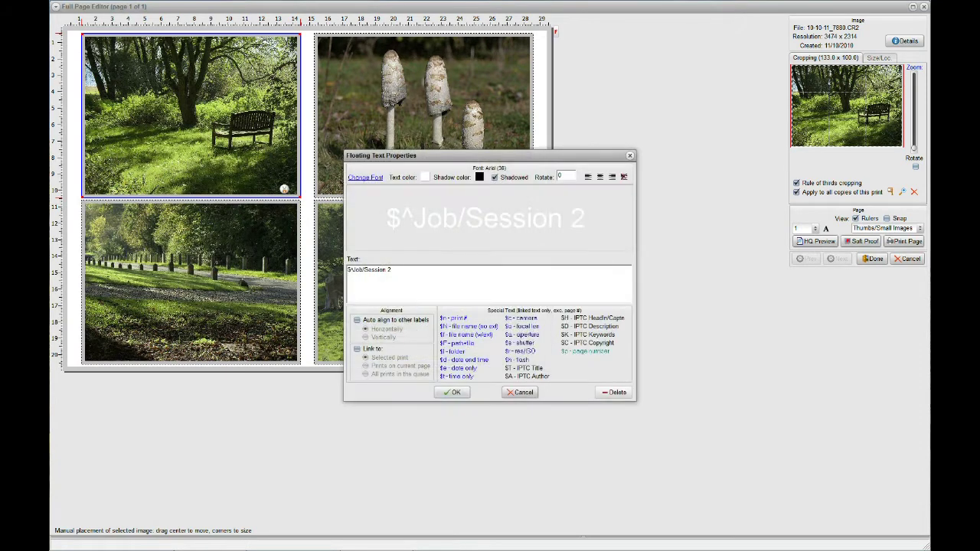
pyautogui.press('BackSpace')
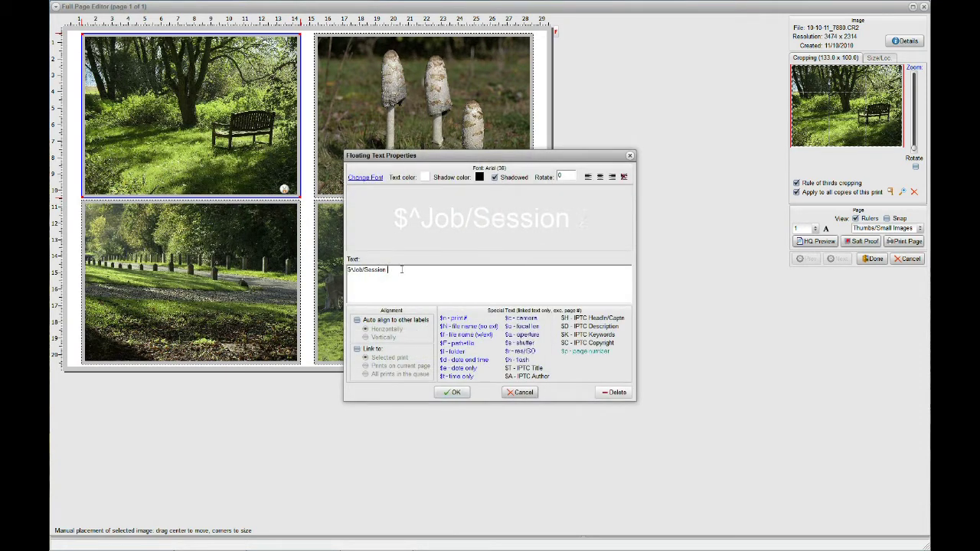
pyautogui.write('1')
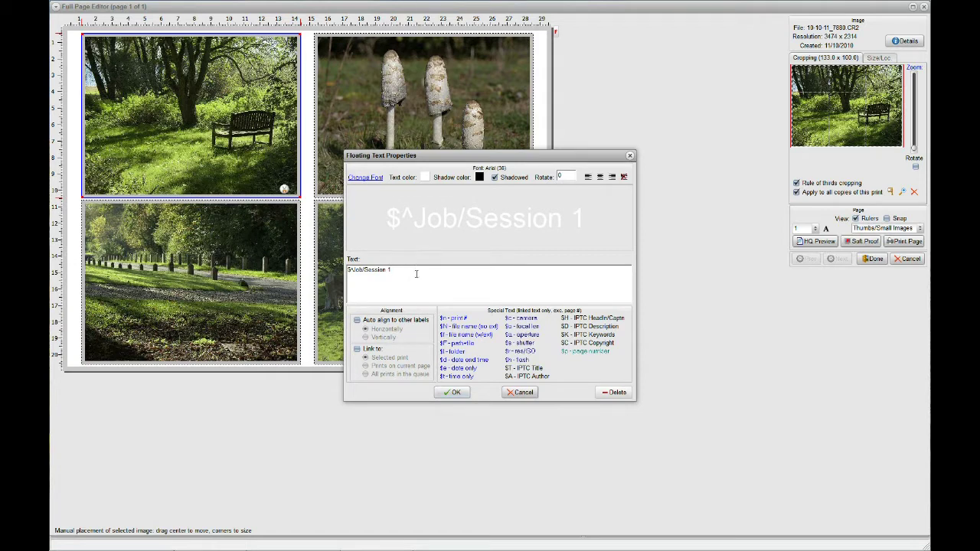
pyautogui.click(452, 392)
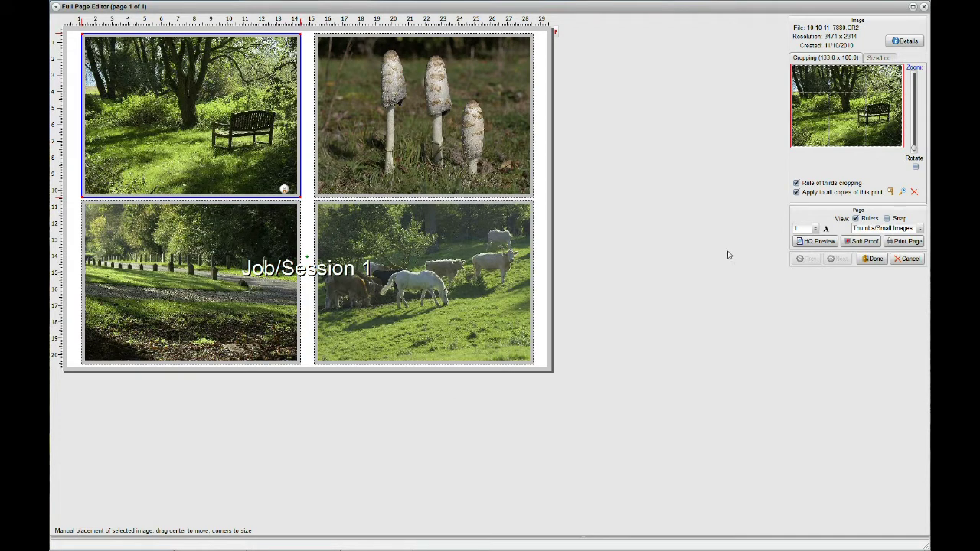
pyautogui.click(871, 260)
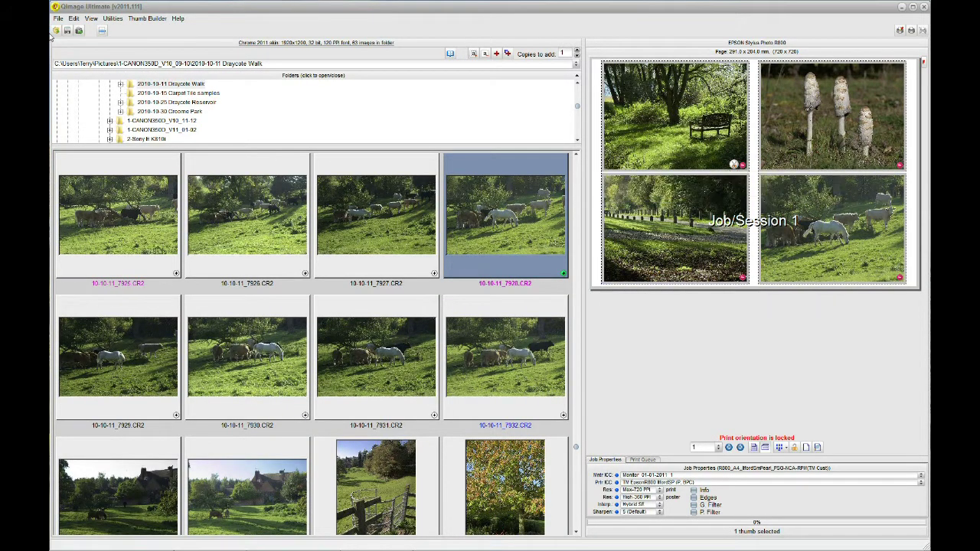
# Save the layout as a job named "video 1", including the entire job with its queued images
pyautogui.click(66, 34)
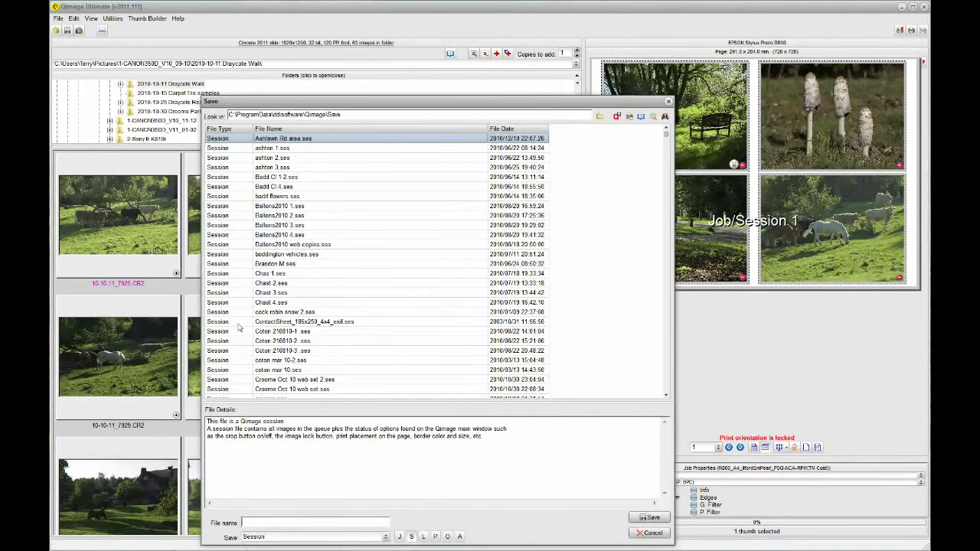
pyautogui.click(399, 536)
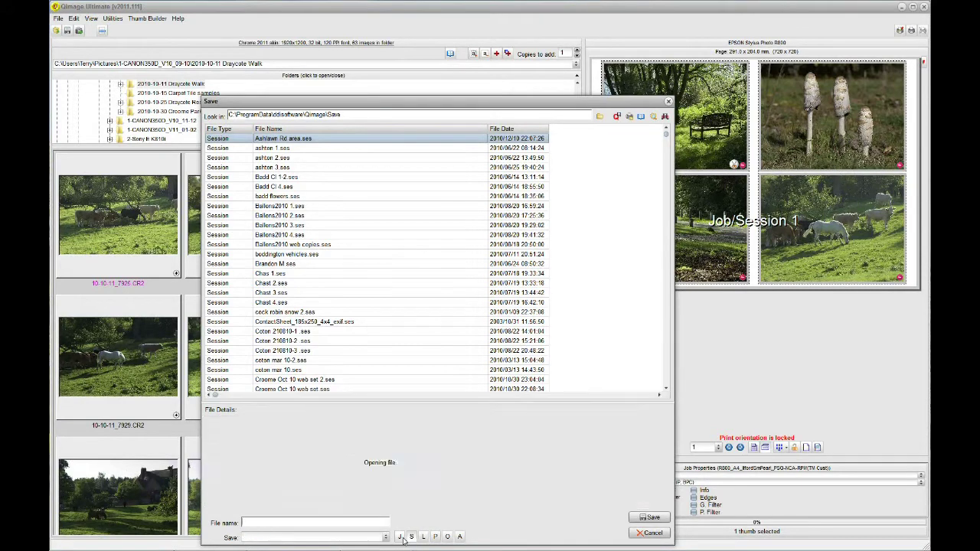
pyautogui.click(298, 522)
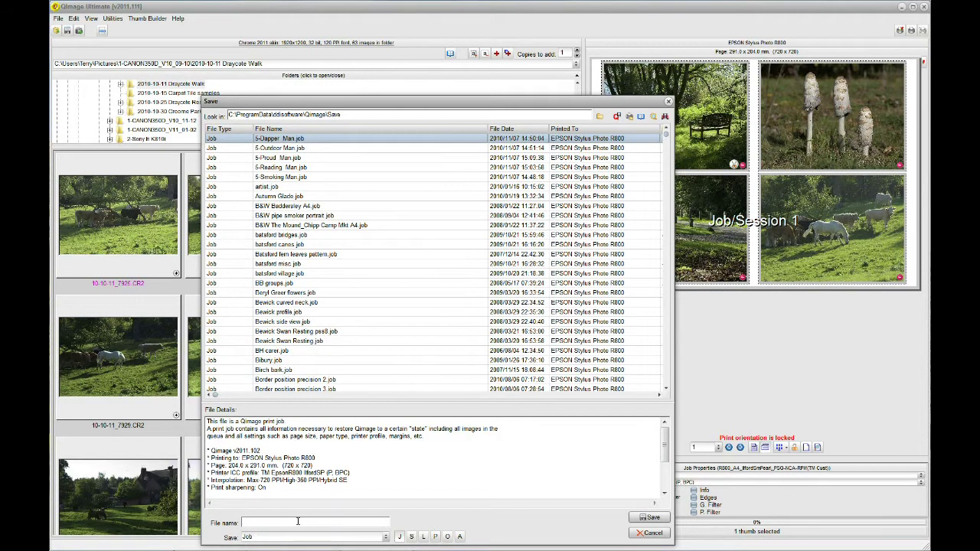
pyautogui.write('Yideo 1')
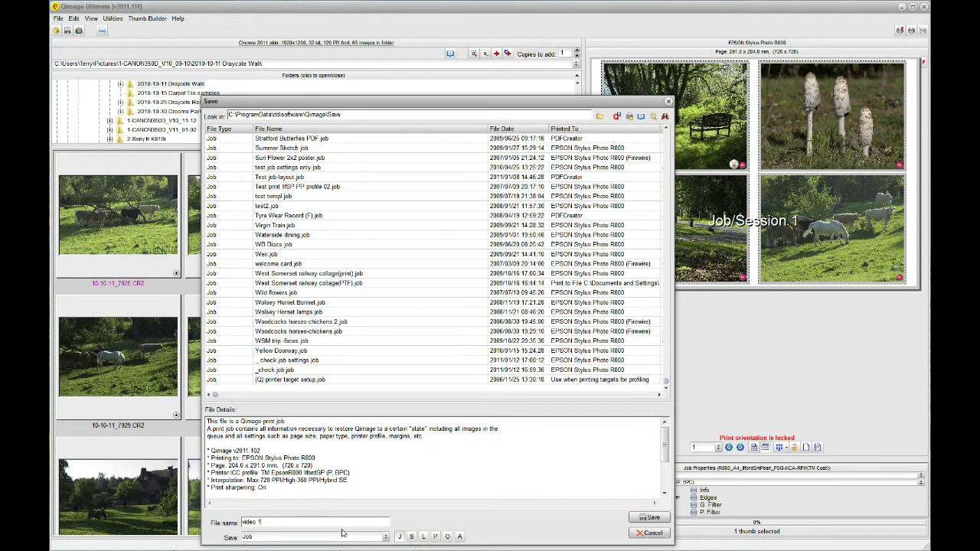
pyautogui.click(645, 518)
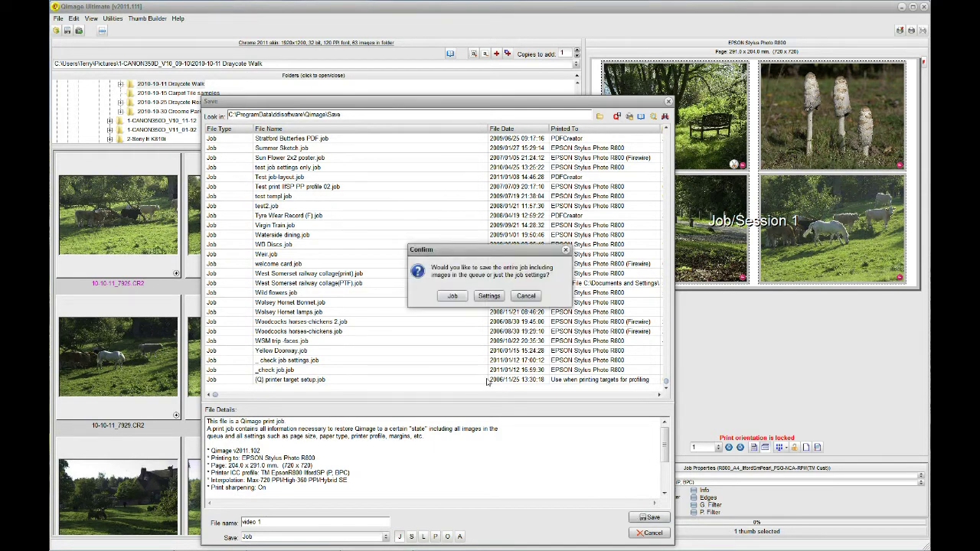
pyautogui.click(452, 297)
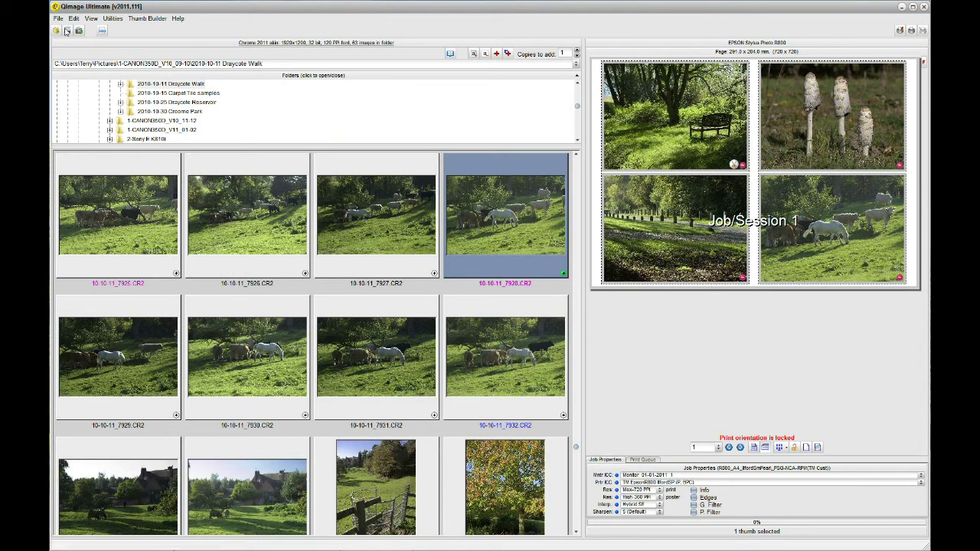
# Save the current print layout once more
pyautogui.click(67, 31)
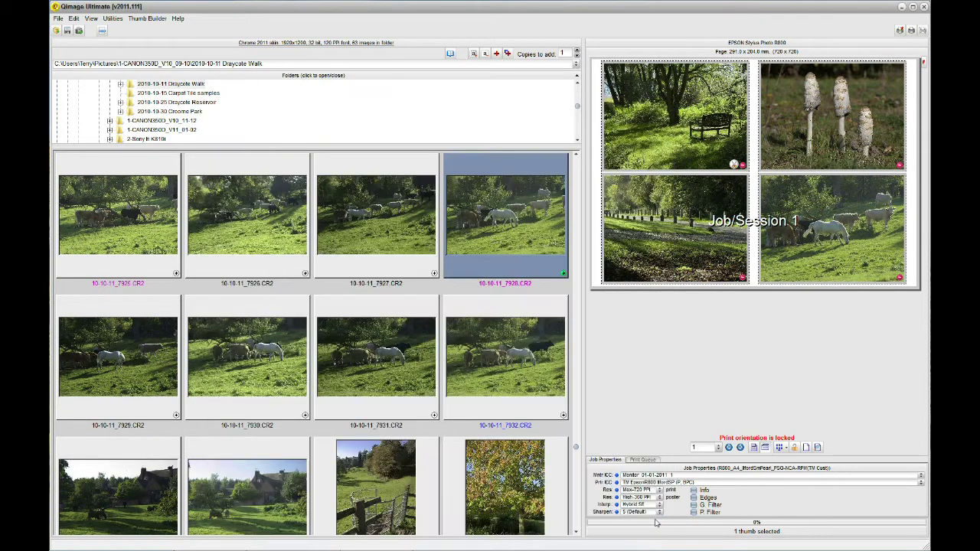
pyautogui.click(649, 519)
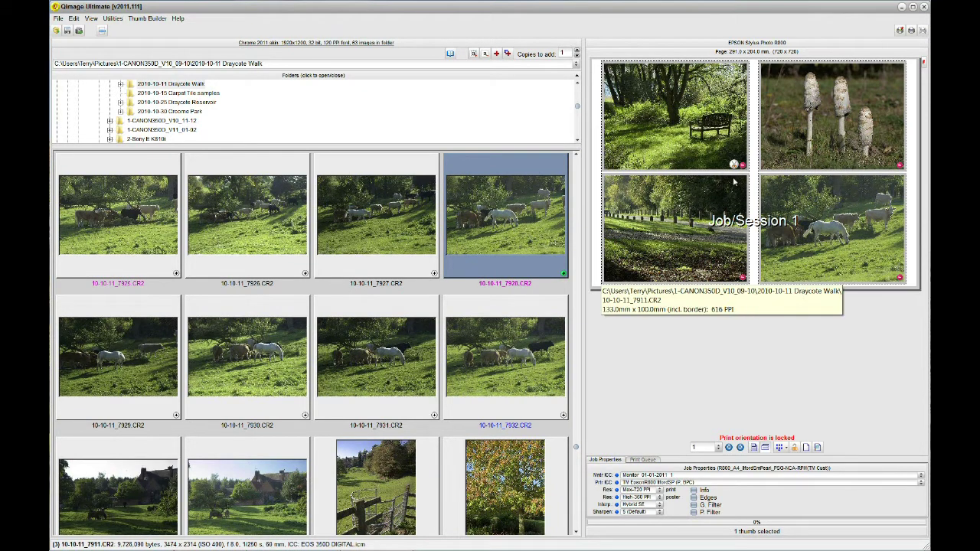
# Clear all prints from the queue and set the print size to Fit to page
pyautogui.rightClick(731, 145)
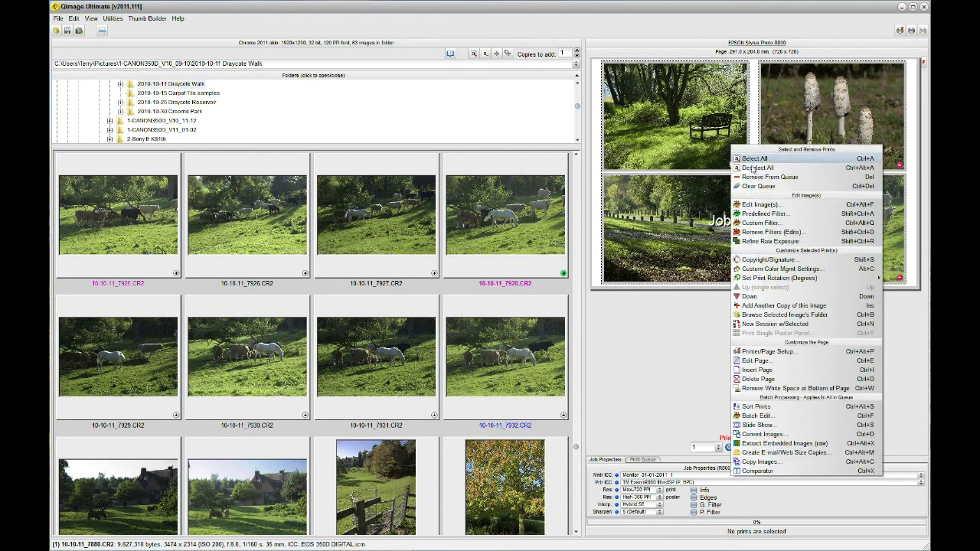
pyautogui.click(755, 186)
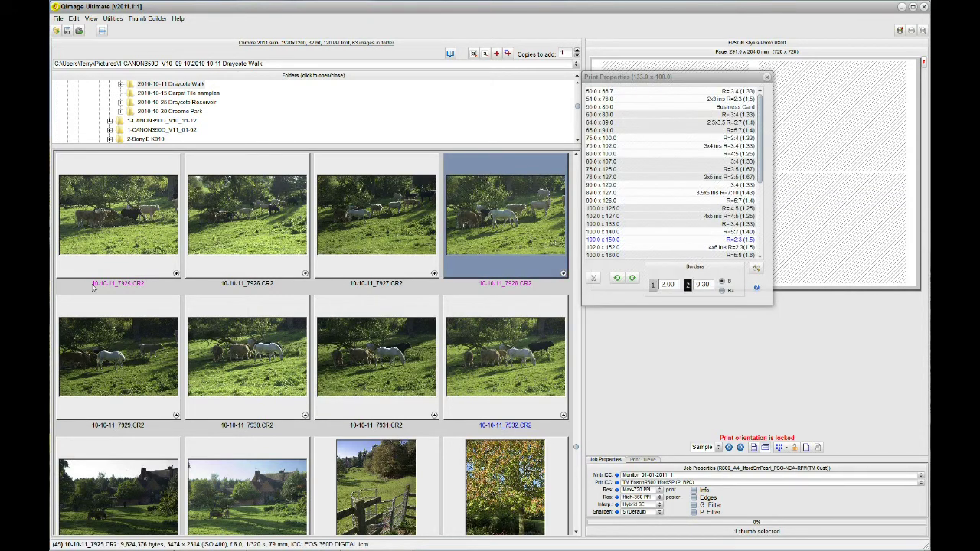
pyautogui.scroll(-5, 761, 127)
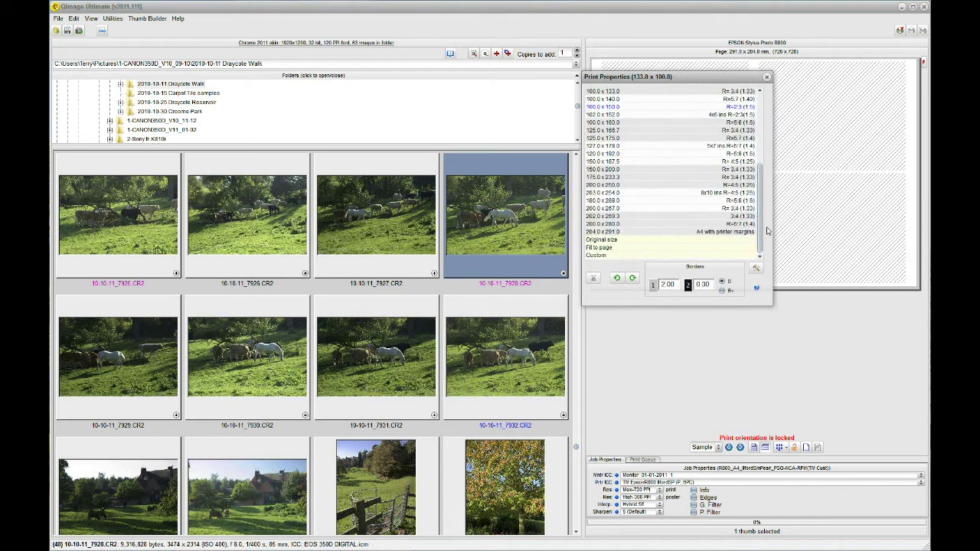
pyautogui.click(615, 248)
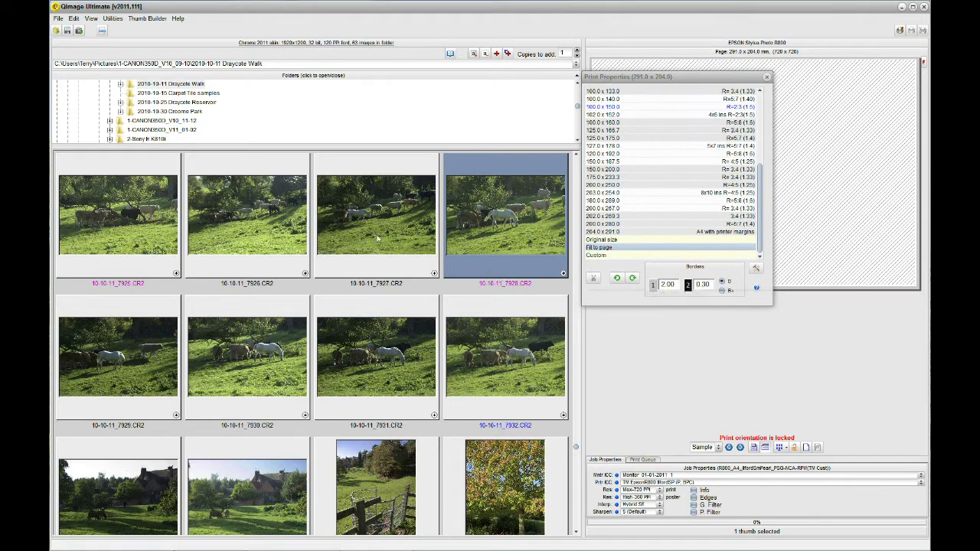
# Add 10-10-30_8010.CR2 from the 2010-10-30 Croome Park folder to the page and turn on cropping so it fills its print size
pyautogui.click(196, 112)
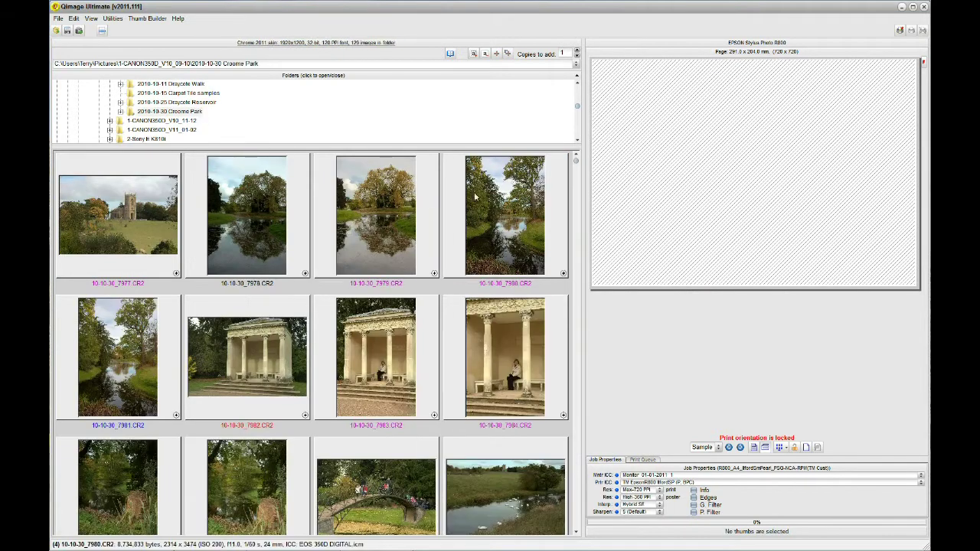
pyautogui.scroll(-3, 411, 268)
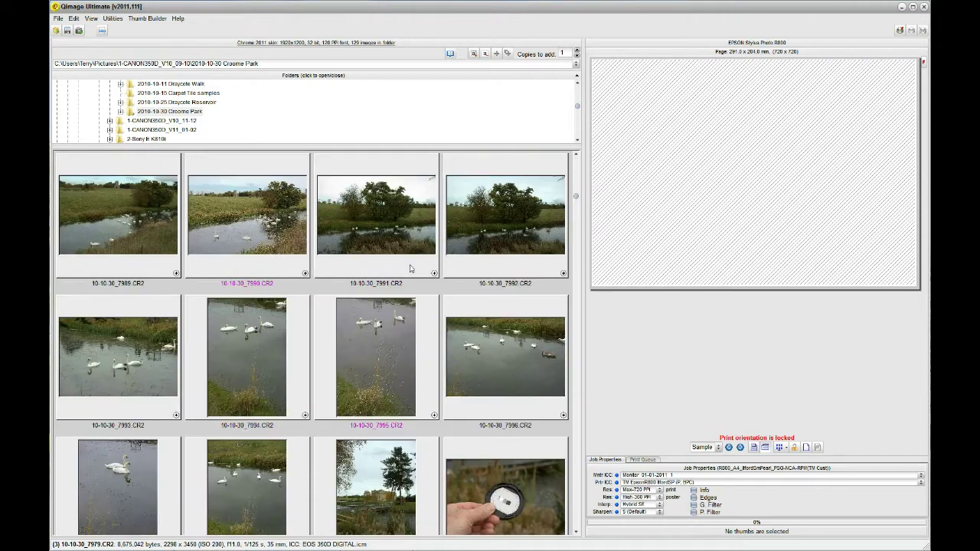
pyautogui.scroll(-2, 410, 269)
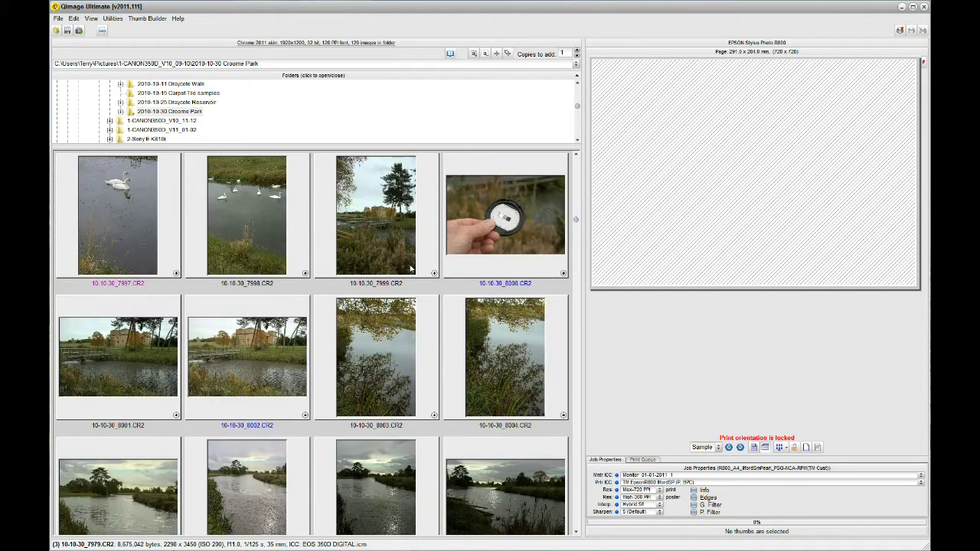
pyautogui.scroll(-2, 410, 269)
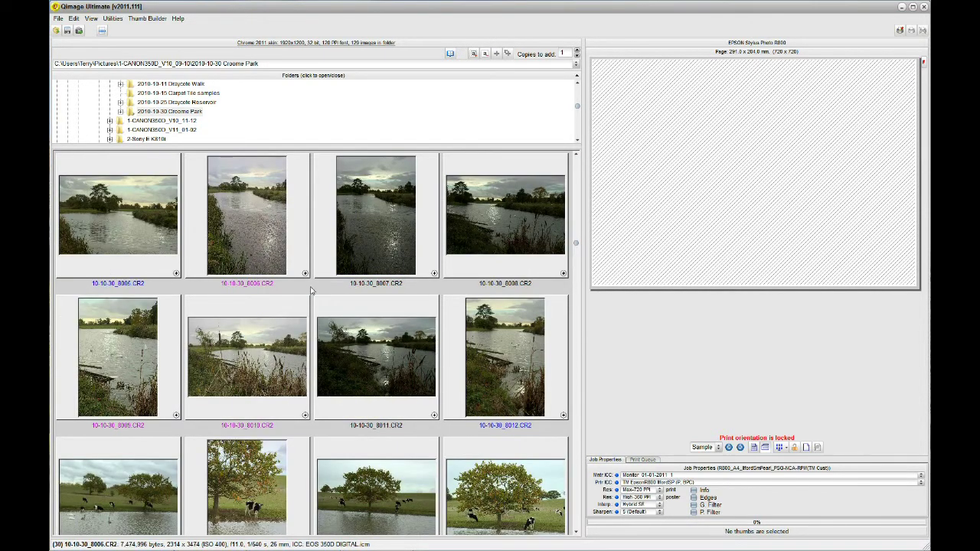
pyautogui.click(305, 416)
pyautogui.click(667, 175)
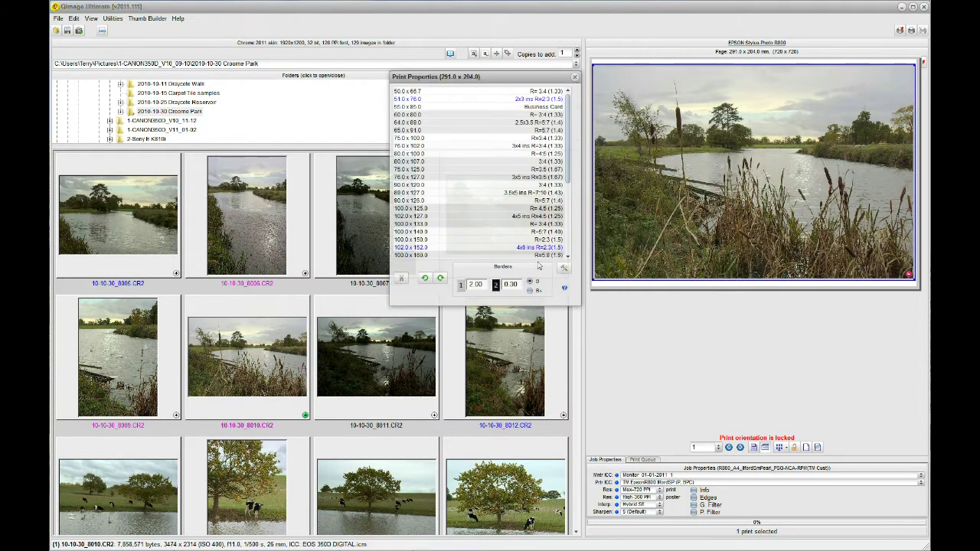
pyautogui.click(401, 279)
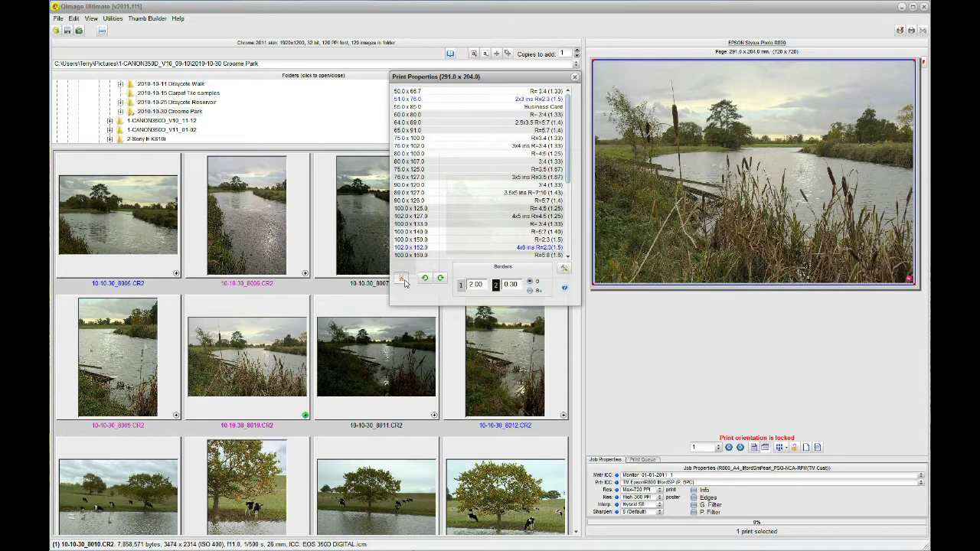
# Add 10-10-30_8072.CR2, the lake photo with the flying geese, to the print queue as a second page
pyautogui.scroll(-2, 342, 413)
pyautogui.scroll(-7, 343, 413)
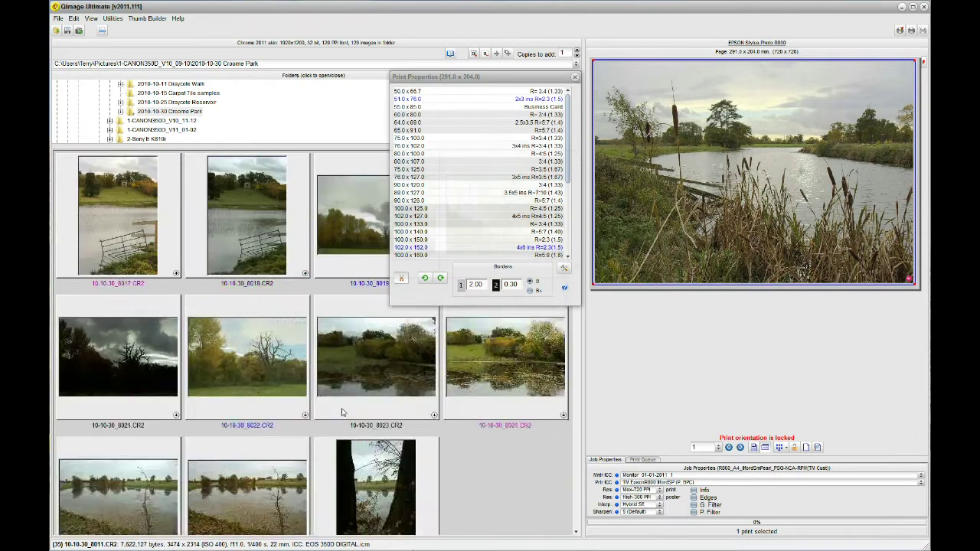
pyautogui.scroll(-5, 345, 411)
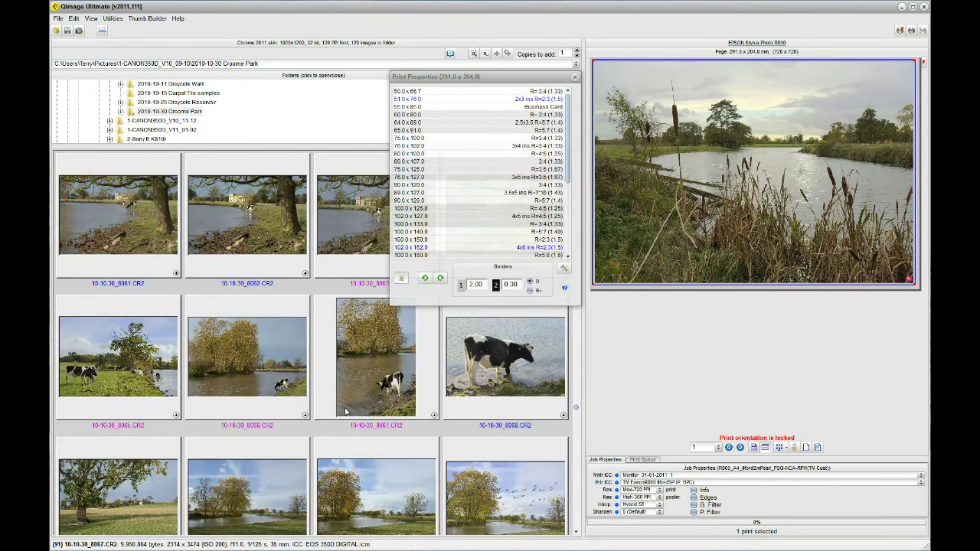
pyautogui.scroll(-1, 345, 411)
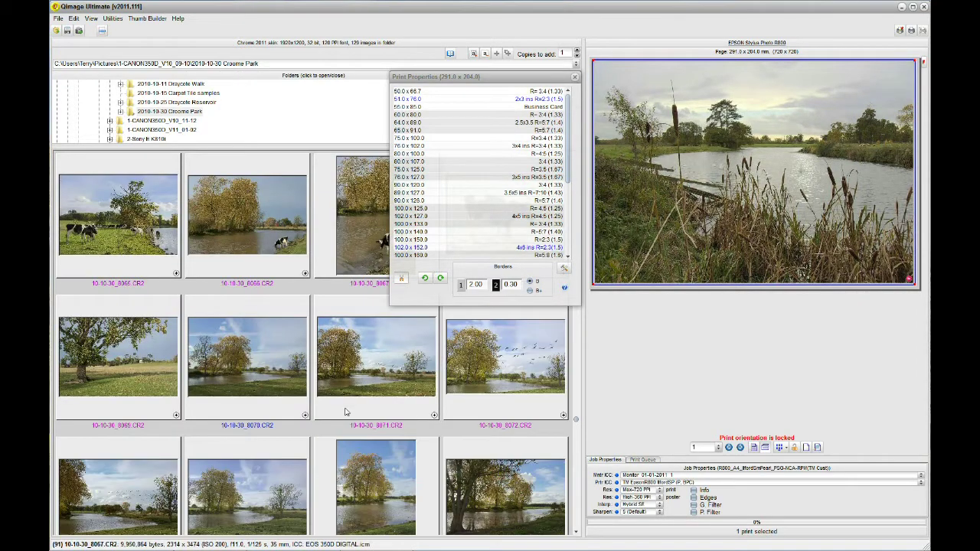
pyautogui.click(565, 418)
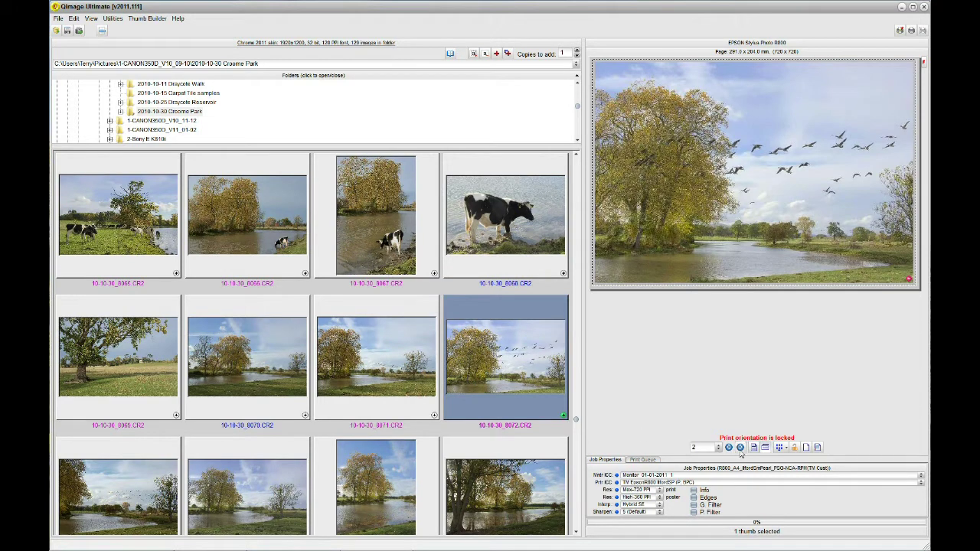
# Edit the first page to add floating text "$^Job/Session 2" linked to all prints in the queue
pyautogui.click(729, 449)
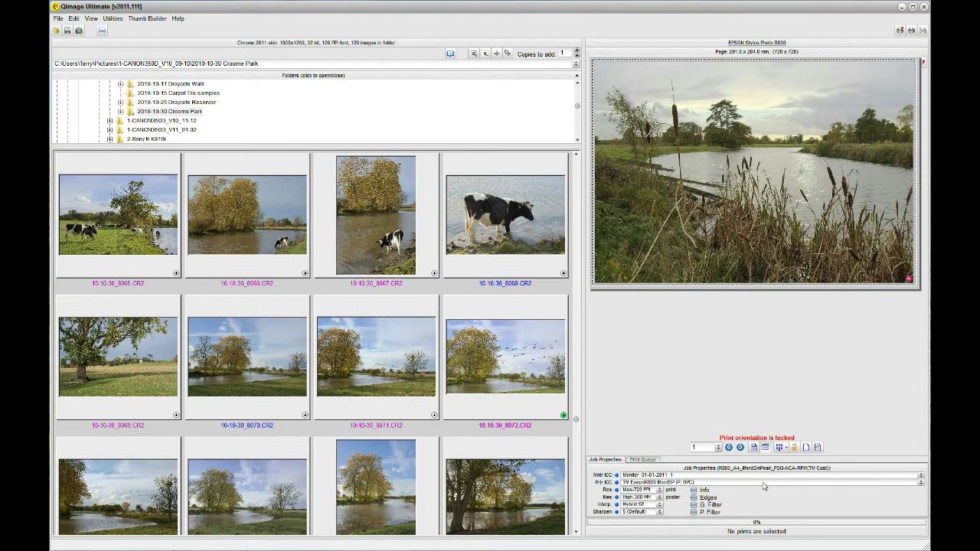
pyautogui.click(819, 449)
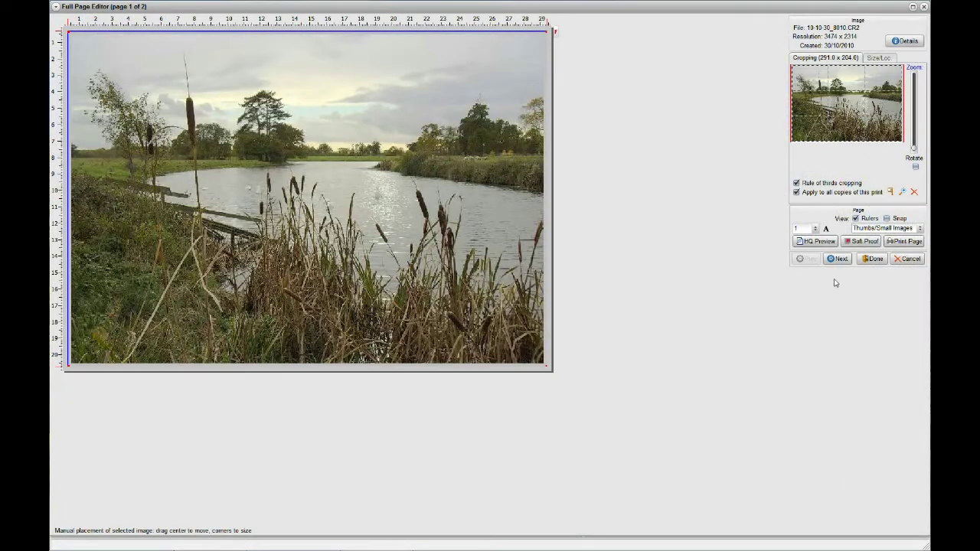
pyautogui.click(827, 229)
pyautogui.click(250, 200)
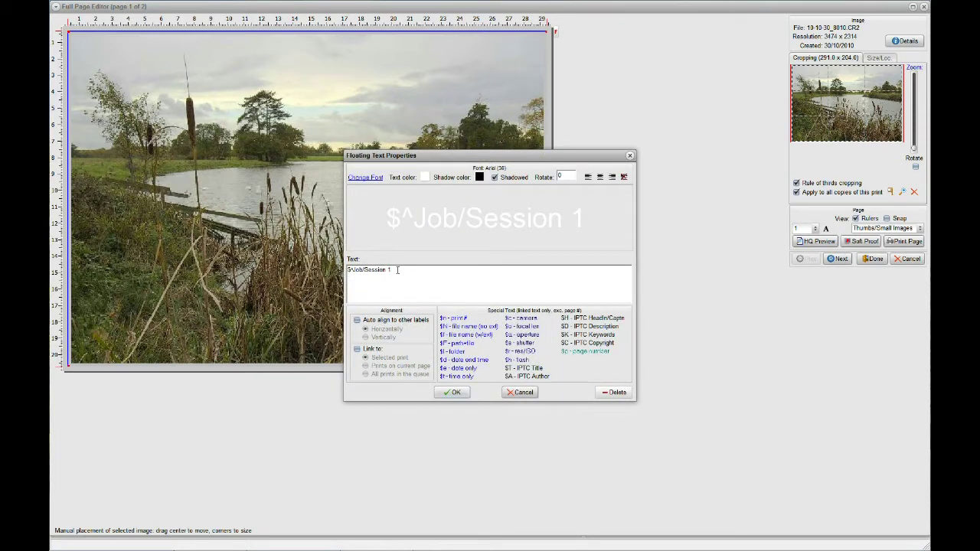
pyautogui.press('BackSpace')
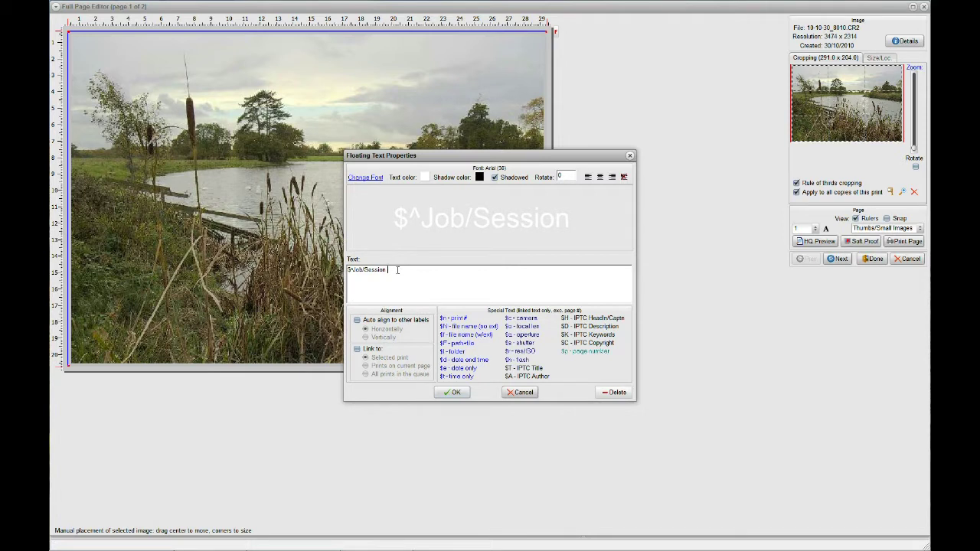
pyautogui.write('2')
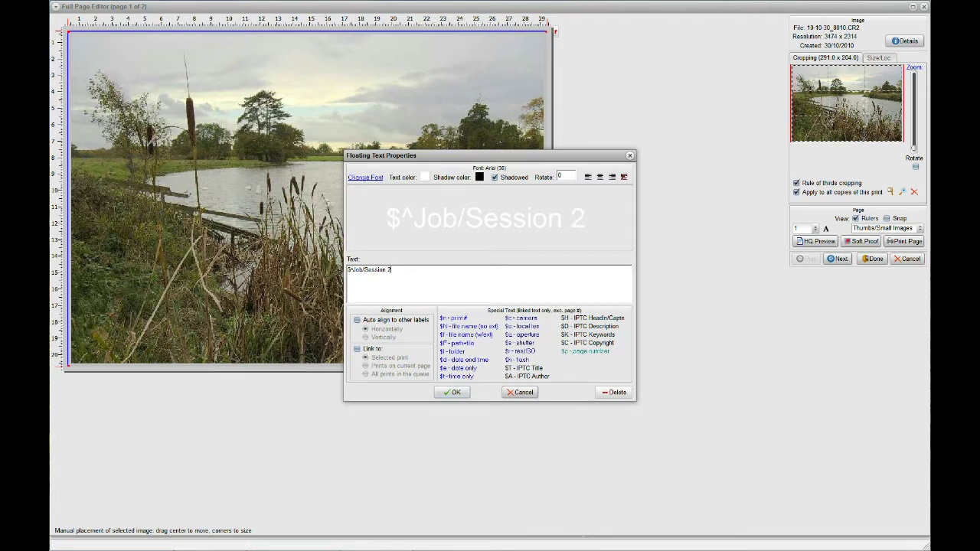
pyautogui.click(359, 350)
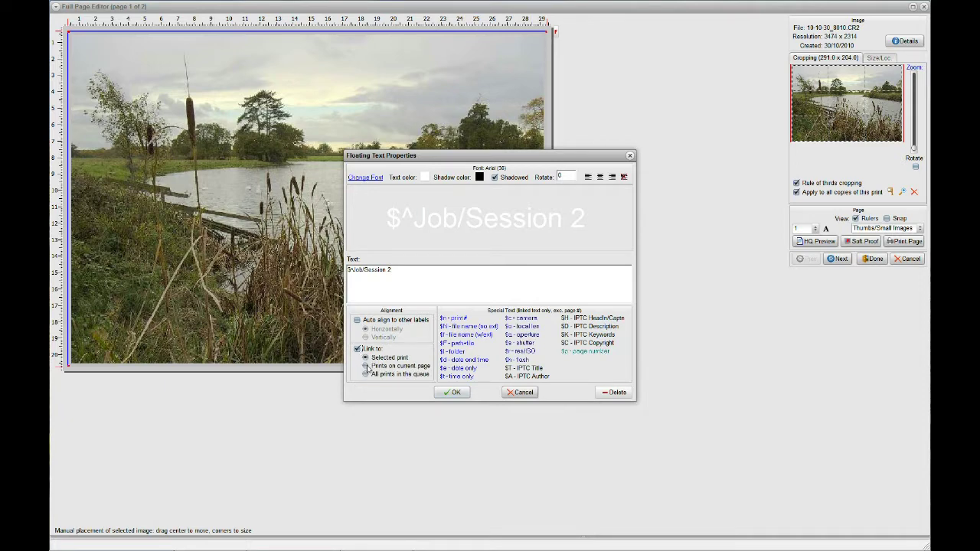
pyautogui.click(367, 375)
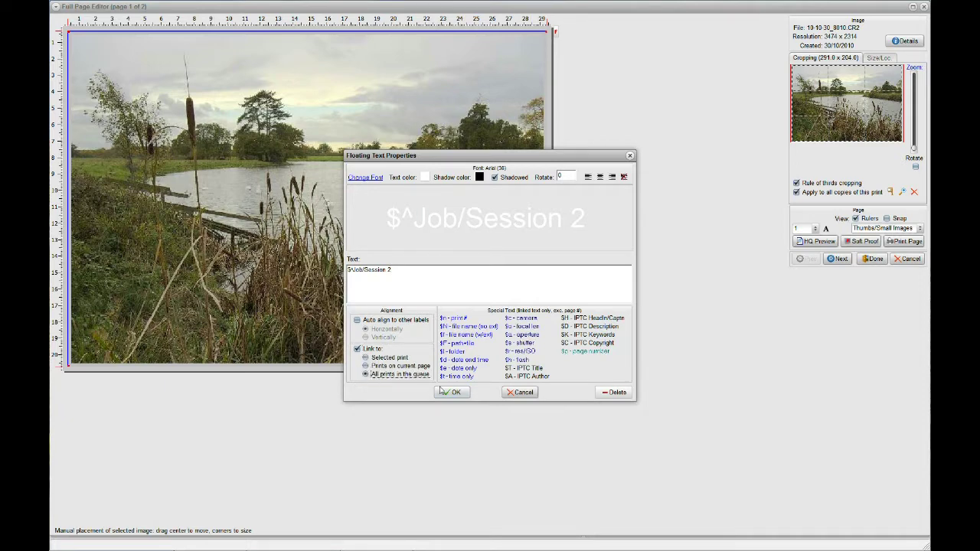
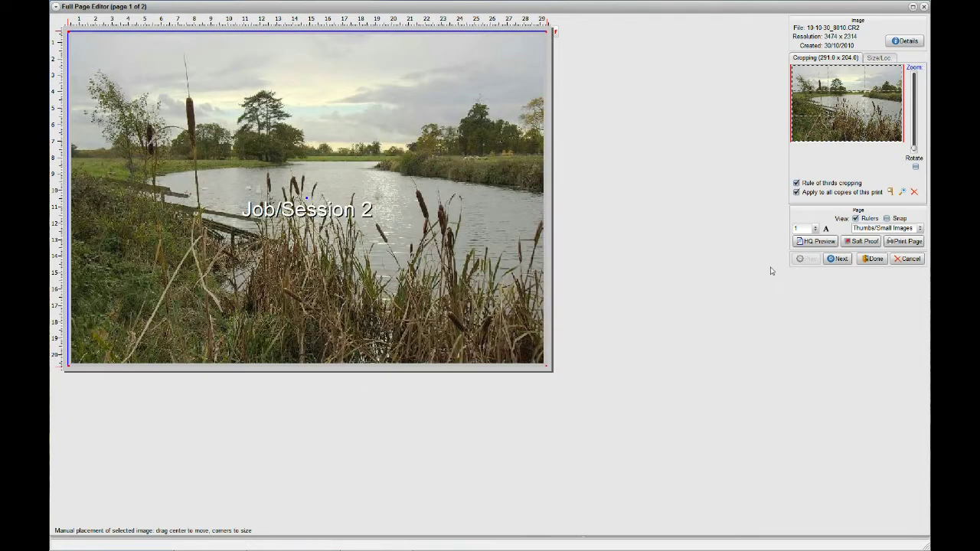
# Check the label on both pages in the page editor and finish editing, keeping the changes
pyautogui.click(842, 259)
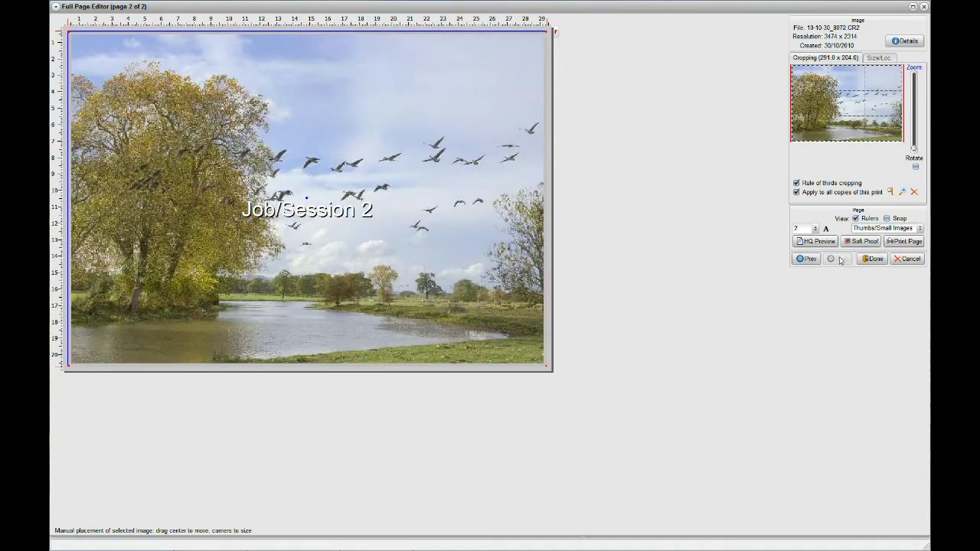
pyautogui.click(818, 260)
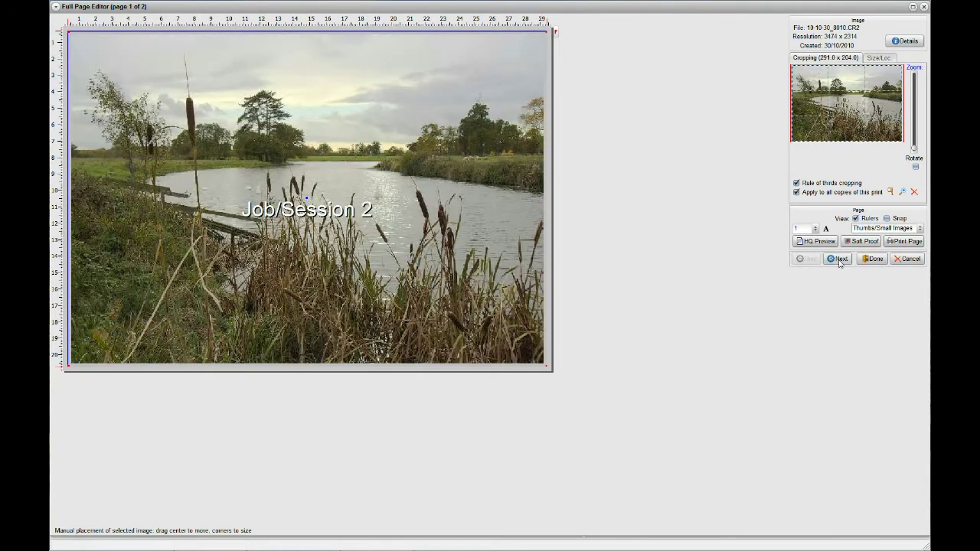
pyautogui.click(873, 259)
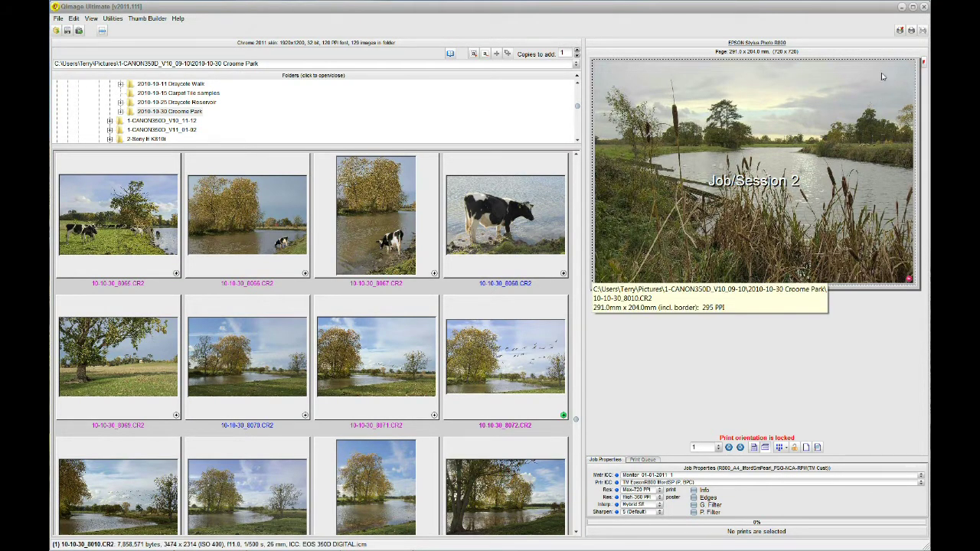
# Recall the printer setup "R1900 A4 Ilford Smooth Gloss.prt" for the current layout
pyautogui.click(57, 32)
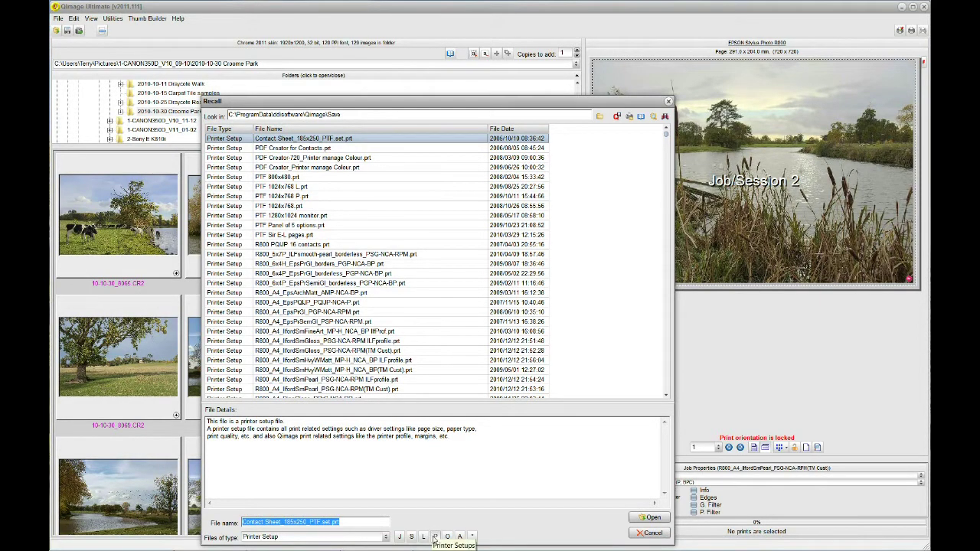
pyautogui.click(417, 314)
pyautogui.press('Down')
pyautogui.press('Down')
pyautogui.press('Down')
pyautogui.press('Down')
pyautogui.press('Down')
pyautogui.press('Down')
pyautogui.press('Down')
pyautogui.press('Down')
pyautogui.press('Down')
pyautogui.press('Down')
pyautogui.press('Down')
pyautogui.press('Down')
pyautogui.press('Down')
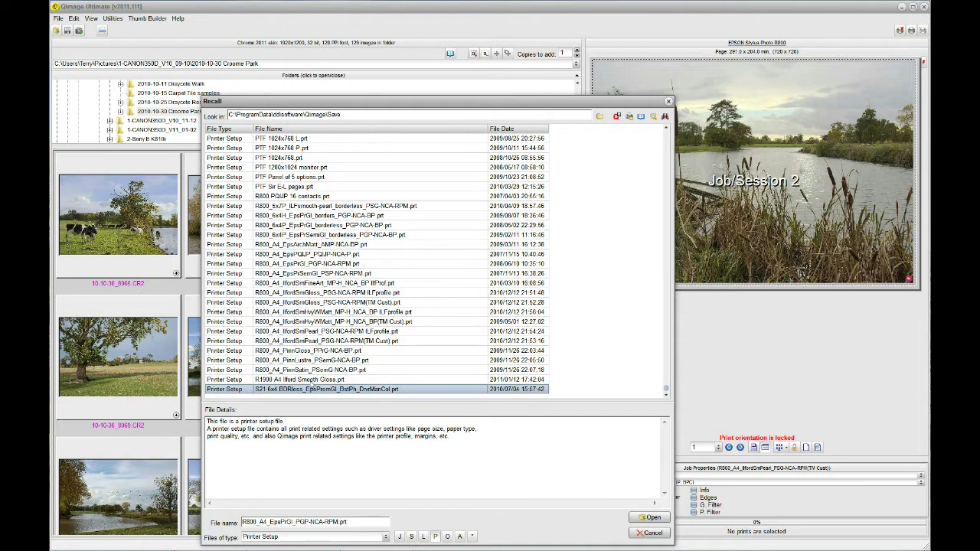
pyautogui.press('Up')
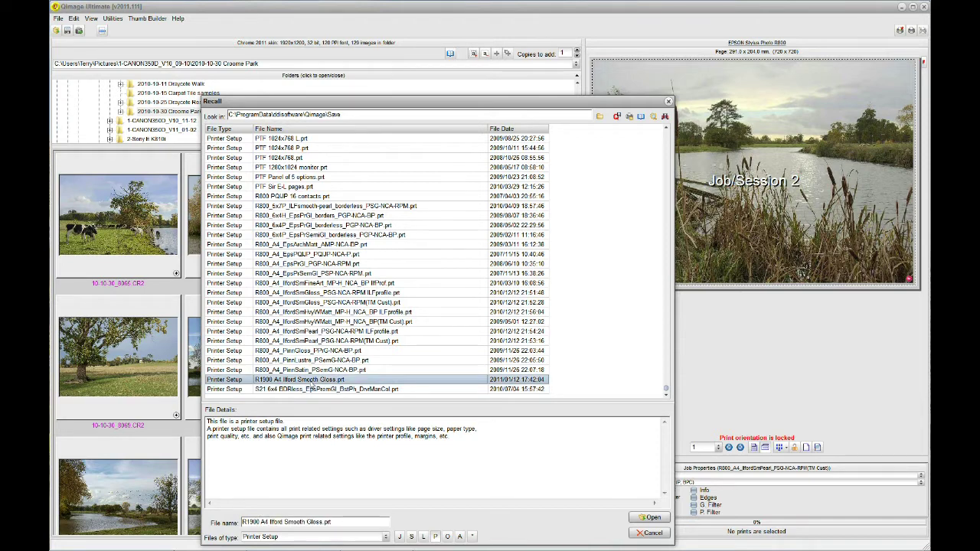
pyautogui.click(650, 517)
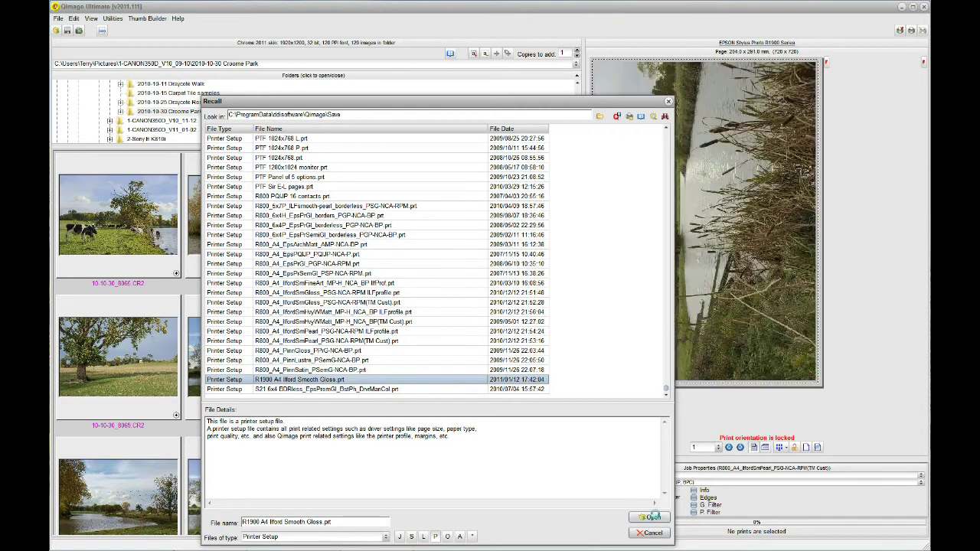
# Set the page orientation to landscape and check both pages of the layout
pyautogui.click(765, 448)
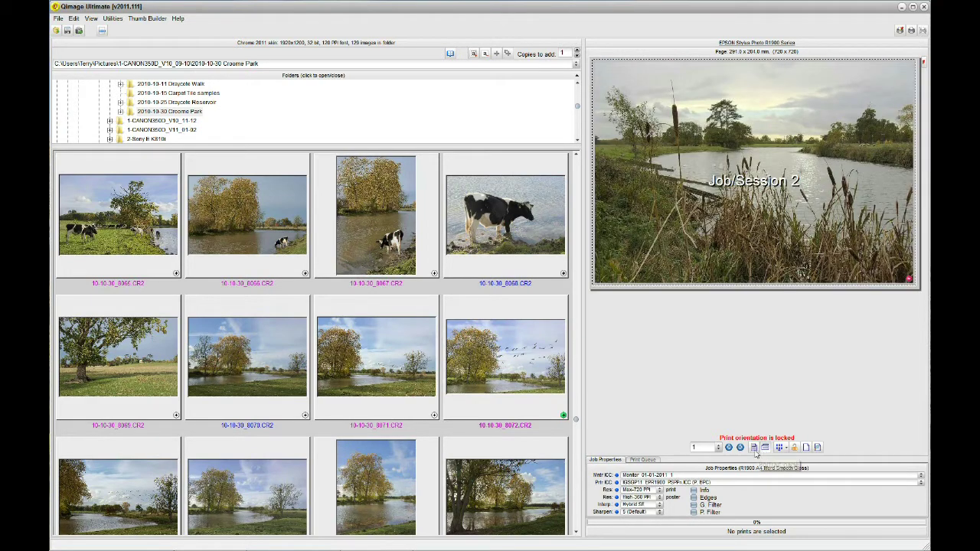
pyautogui.click(741, 447)
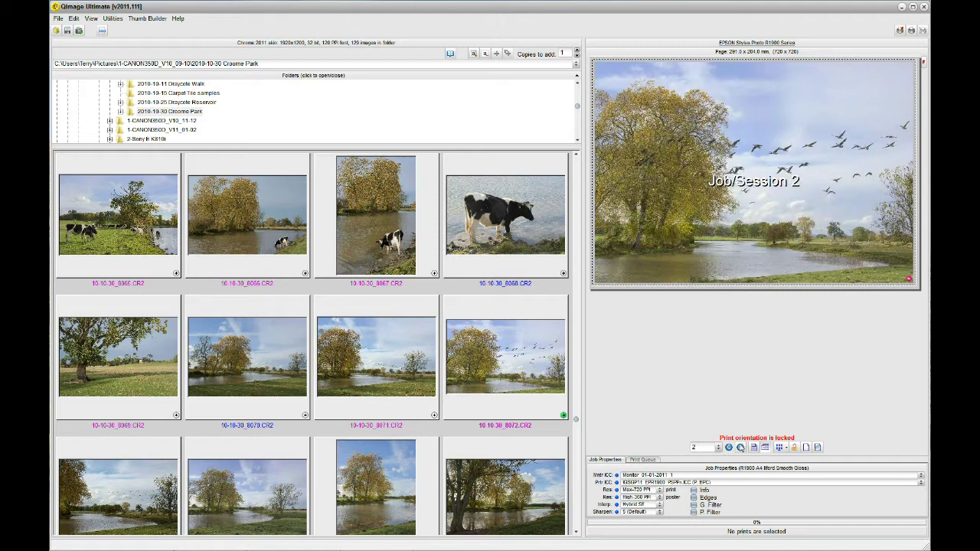
pyautogui.click(729, 449)
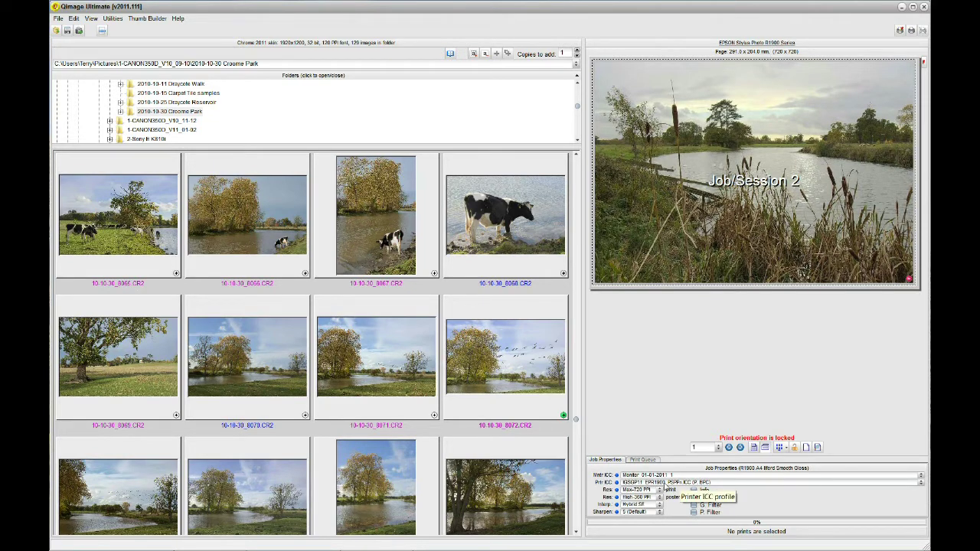
# Save the layout as a job named "video 2", including the entire job with its queued images
pyautogui.click(67, 33)
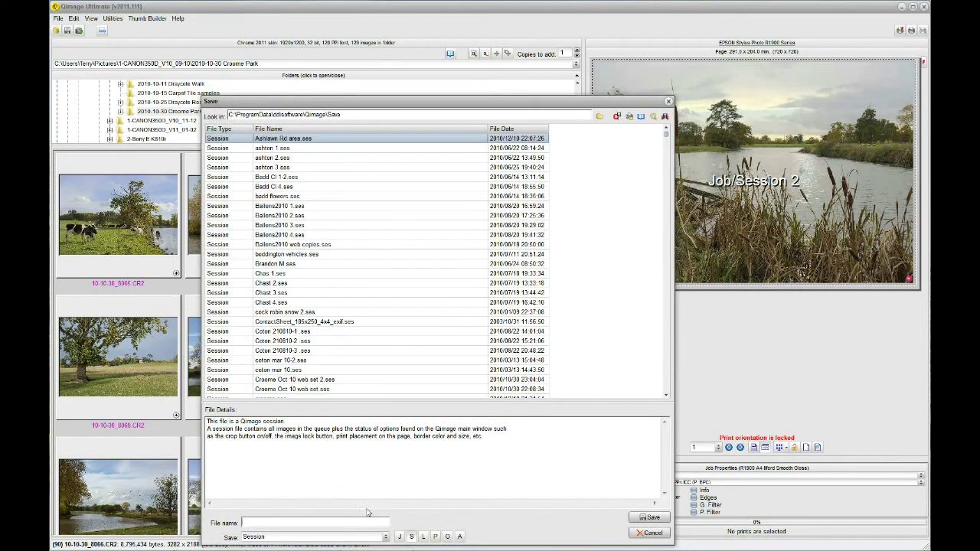
pyautogui.click(399, 536)
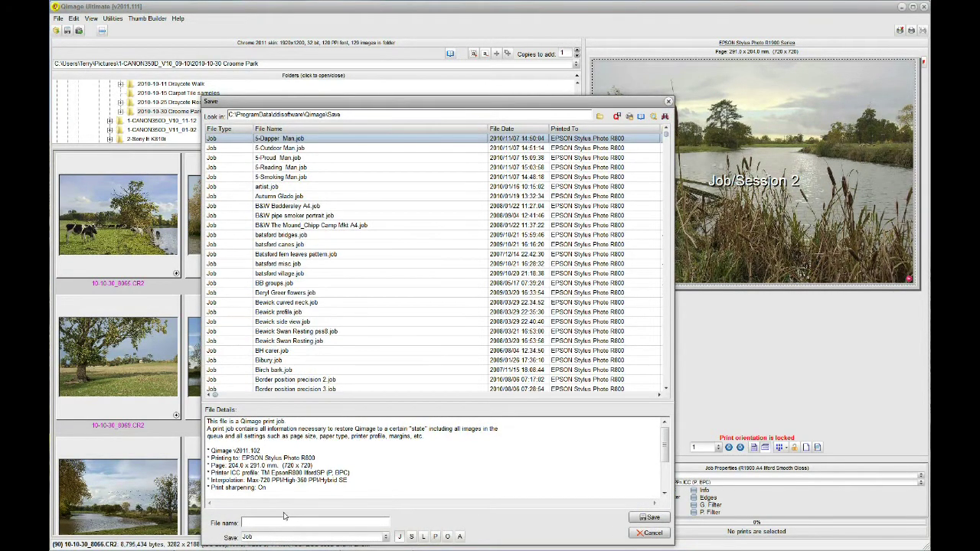
pyautogui.write('video')
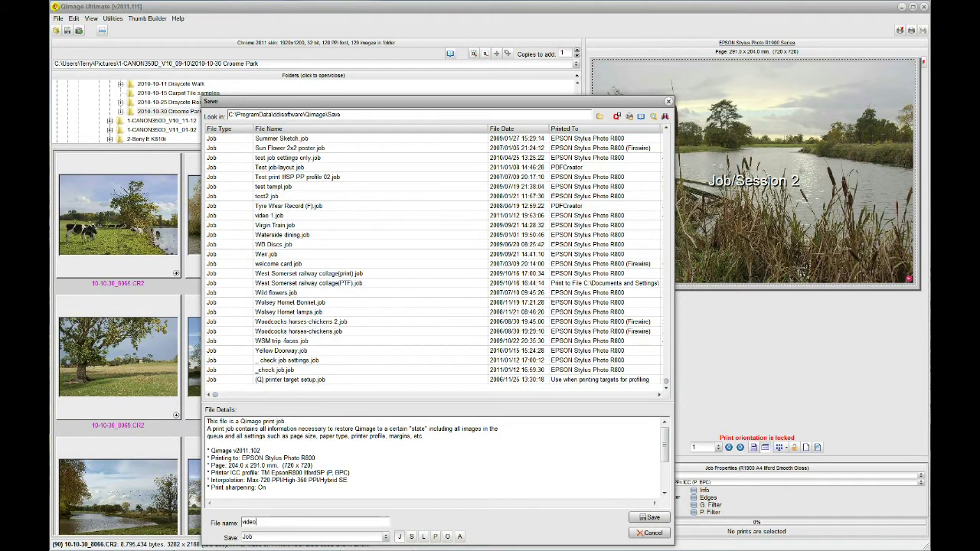
pyautogui.write(' 2')
pyautogui.click(649, 518)
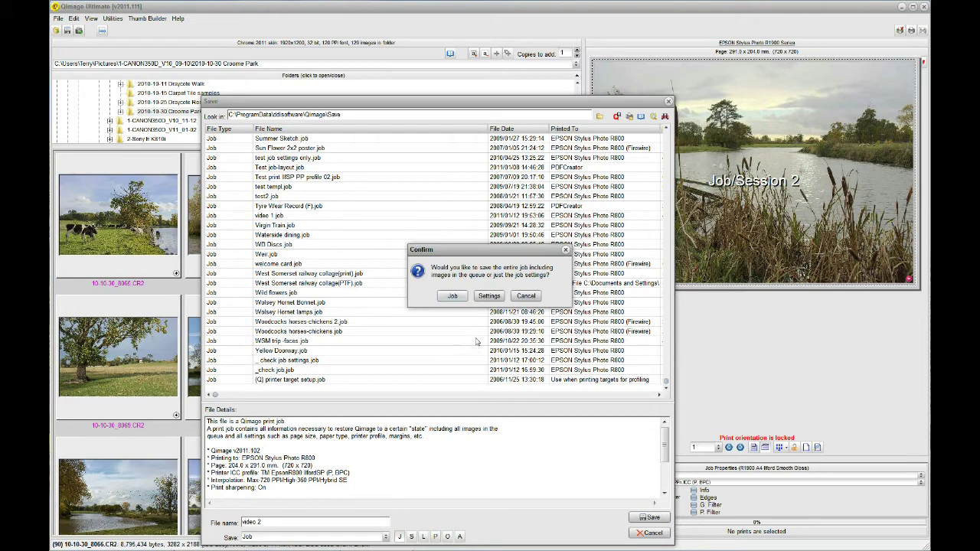
pyautogui.click(453, 296)
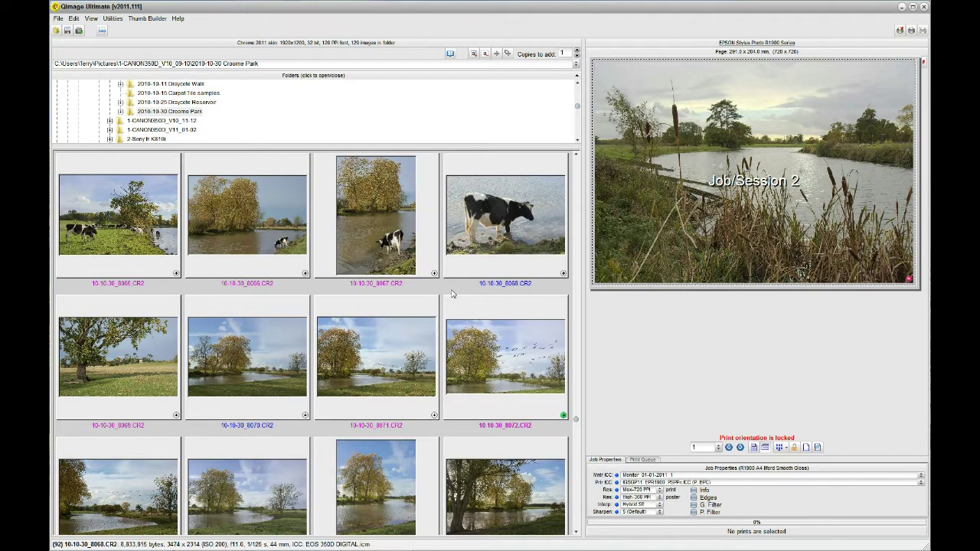
# Save the current layout as a session named "video 2"
pyautogui.click(68, 32)
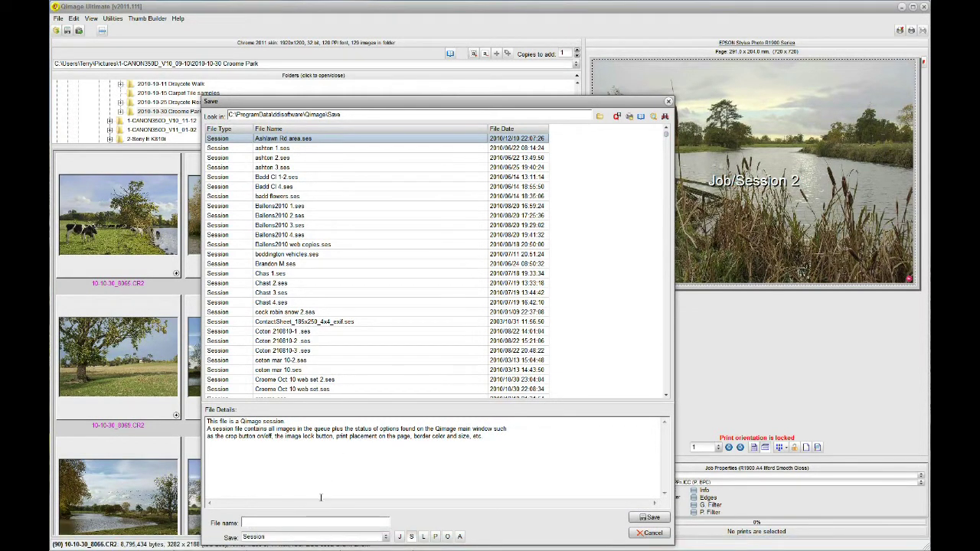
pyautogui.write('v')
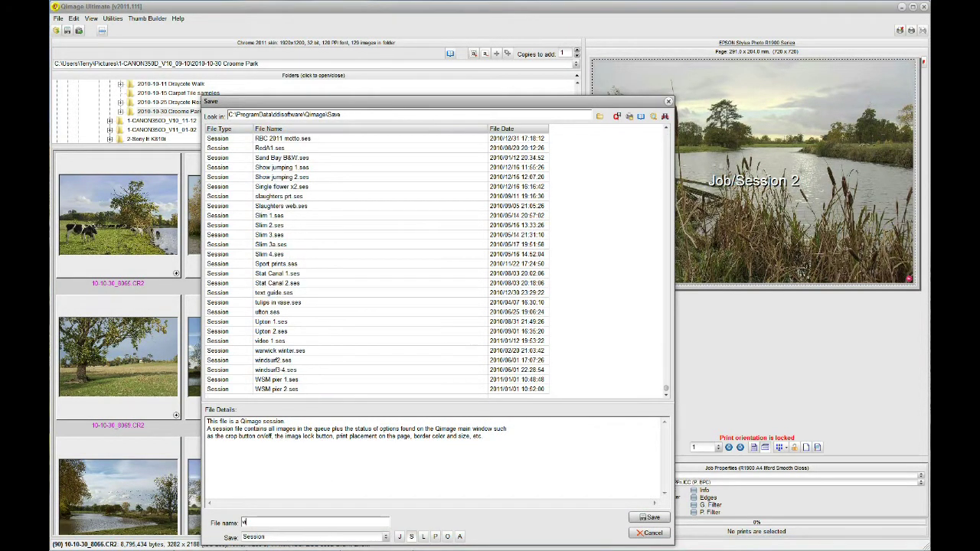
pyautogui.write('ideo 2')
pyautogui.click(650, 518)
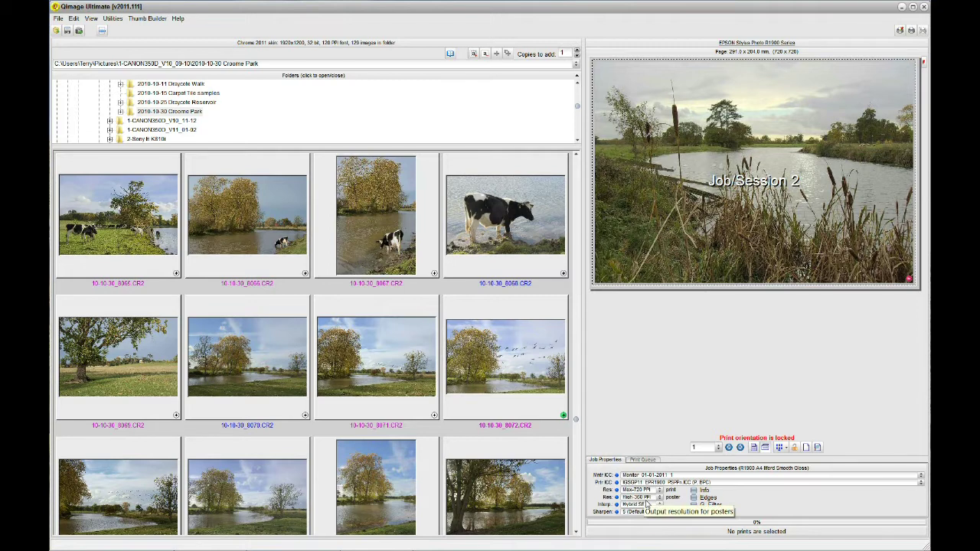
# Clear all prints from the queue
pyautogui.rightClick(714, 231)
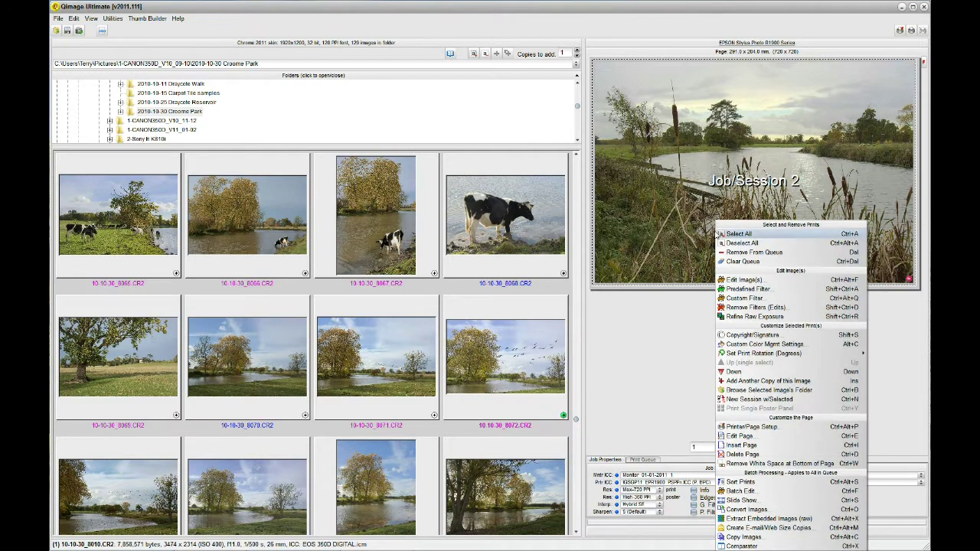
pyautogui.click(731, 264)
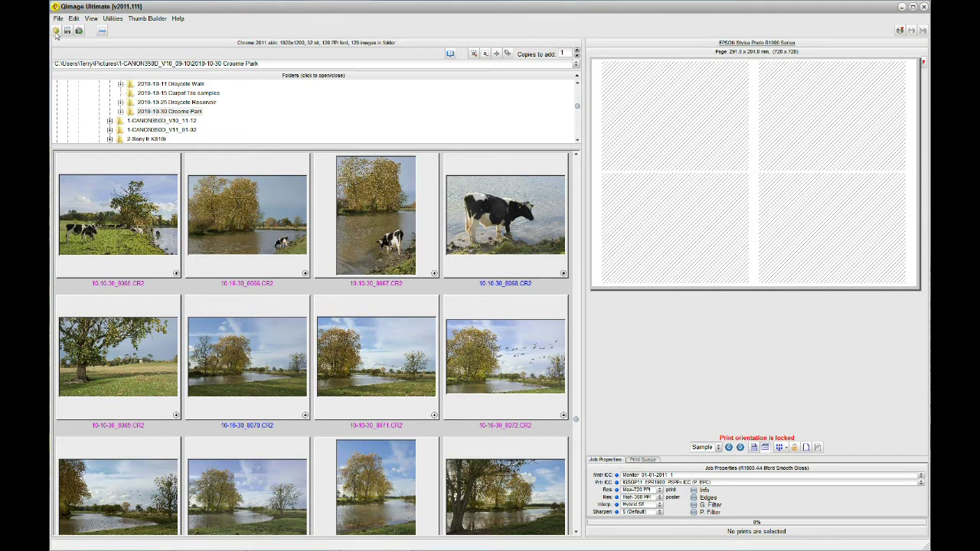
# Recall the saved job "video 1" as an entire job, including the images in its queue
pyautogui.click(56, 32)
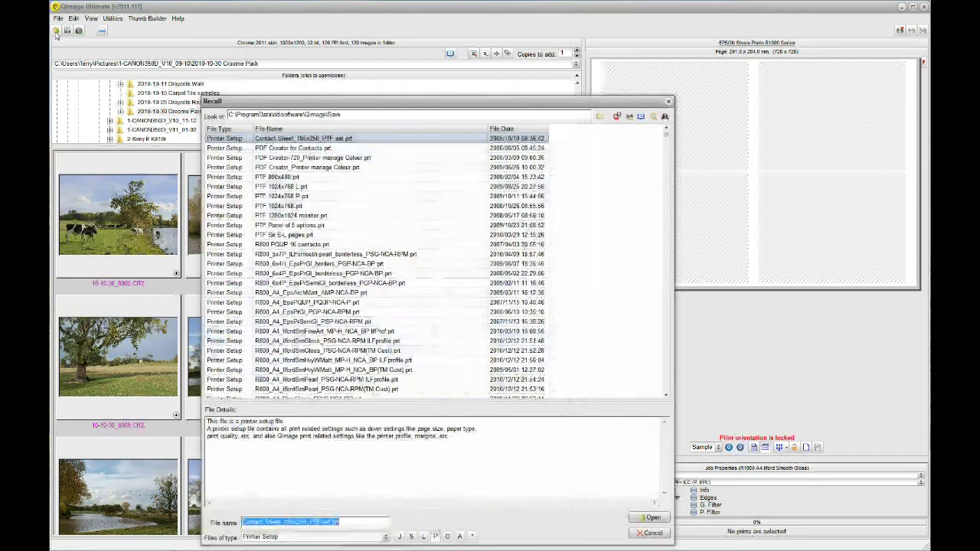
pyautogui.click(398, 537)
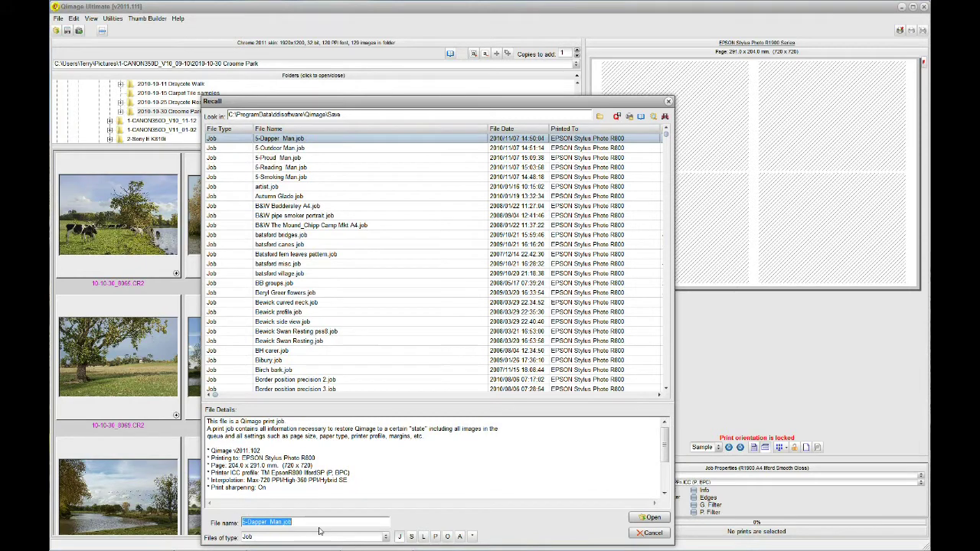
pyautogui.write('t')
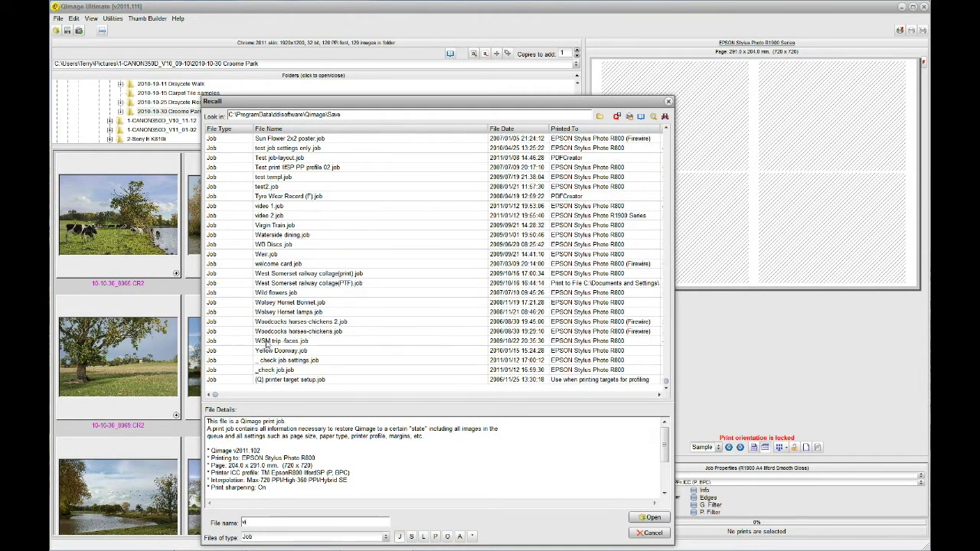
pyautogui.click(273, 207)
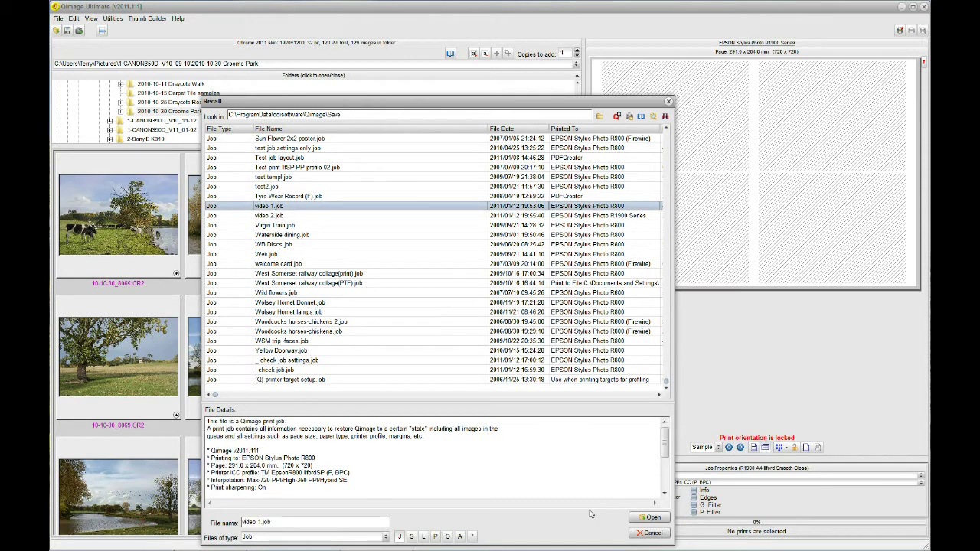
pyautogui.click(650, 517)
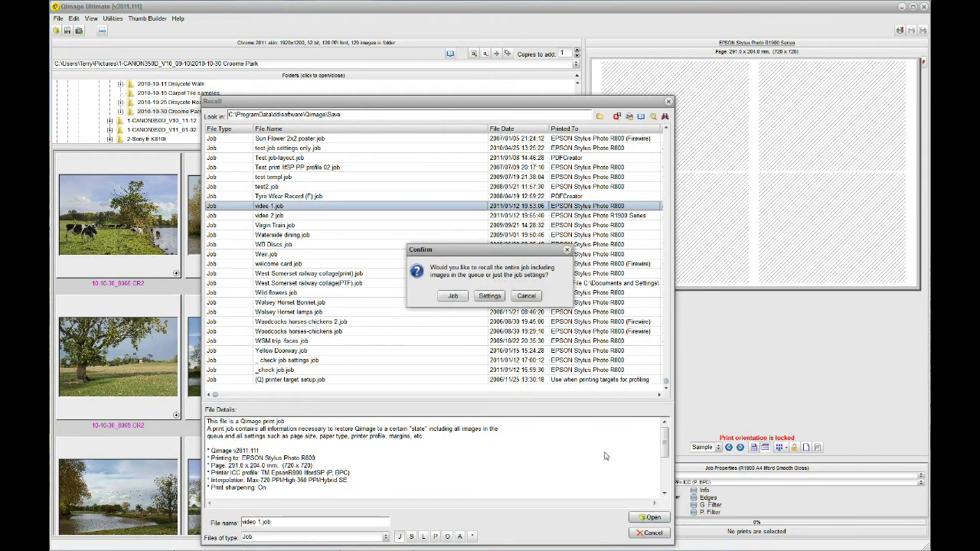
pyautogui.click(453, 296)
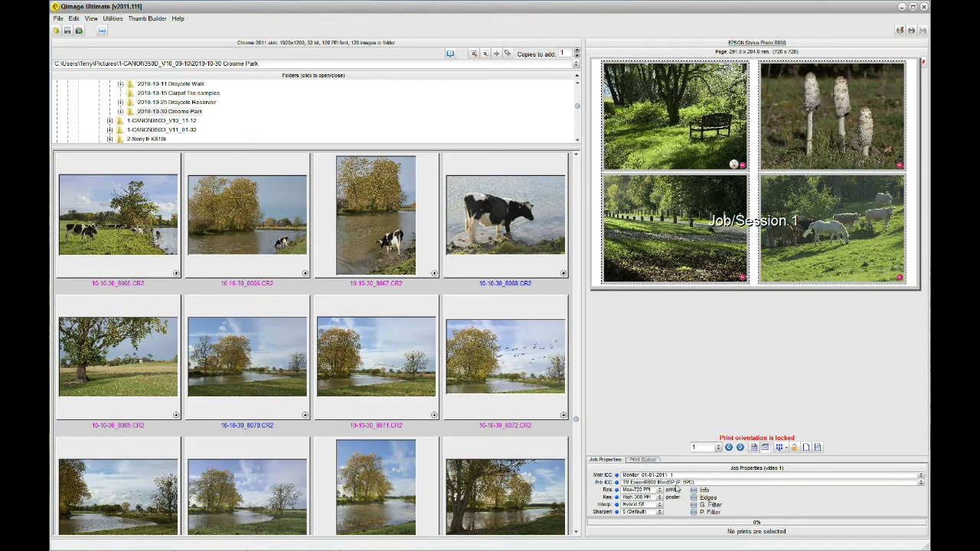
# Recall the entire job "video 2" with its images in place of the current queue, and inspect the print on its first page
pyautogui.click(56, 32)
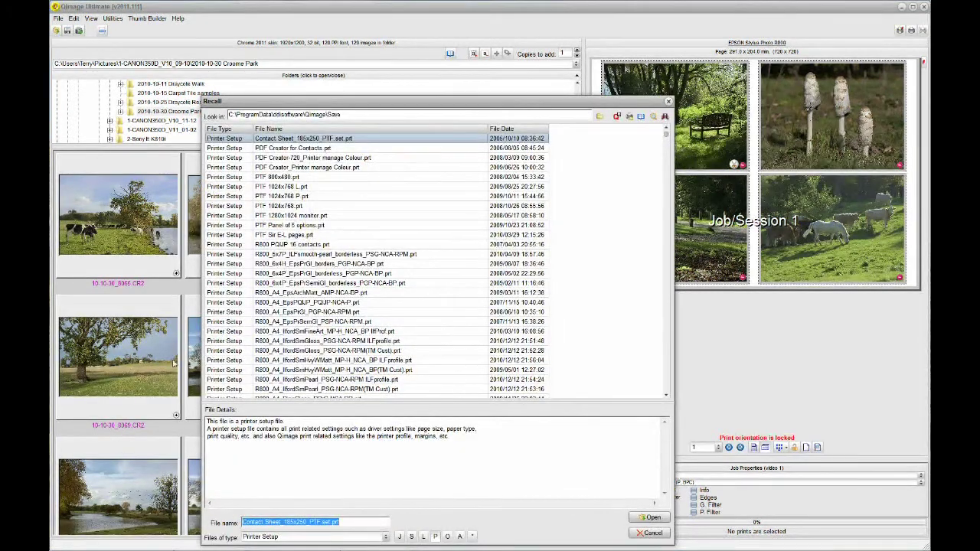
pyautogui.click(399, 538)
pyautogui.write('v')
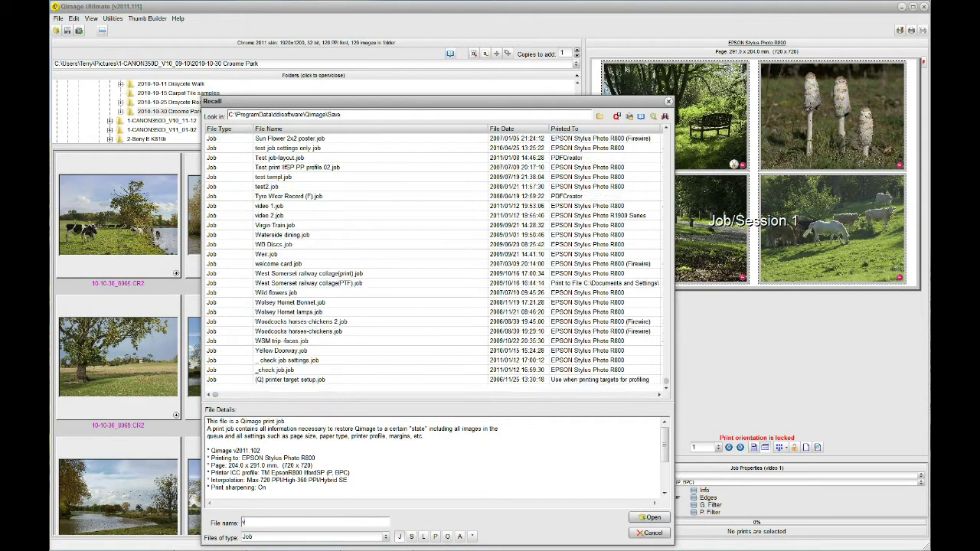
pyautogui.write('id')
pyautogui.click(280, 218)
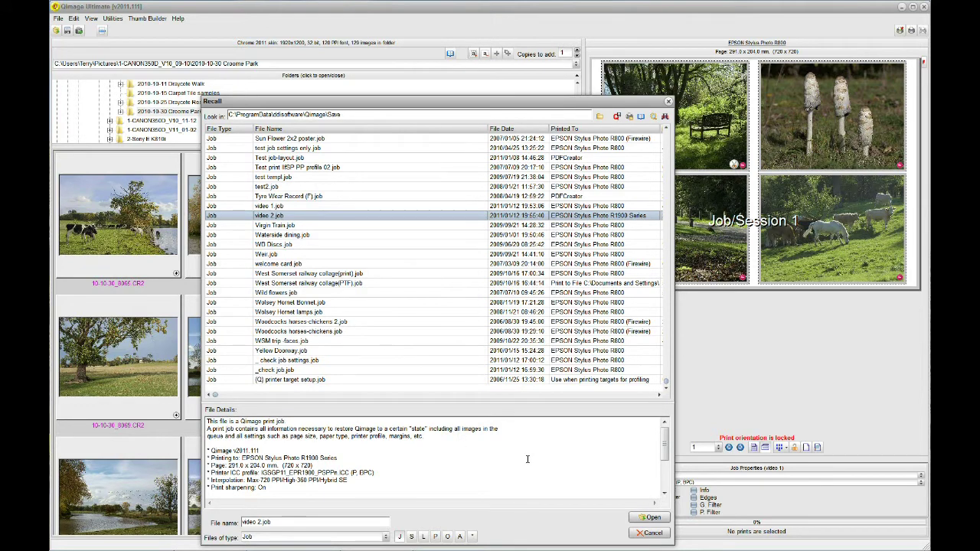
pyautogui.click(643, 519)
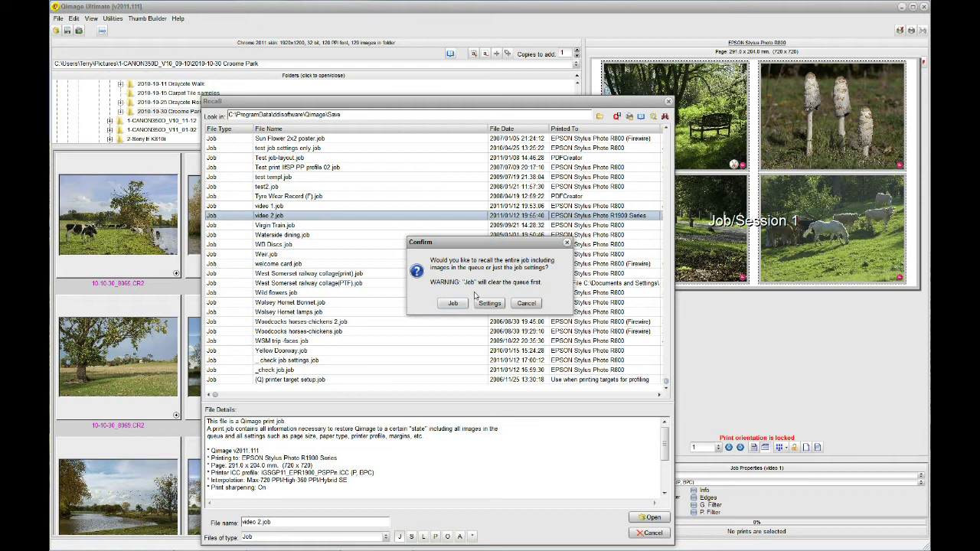
pyautogui.click(454, 304)
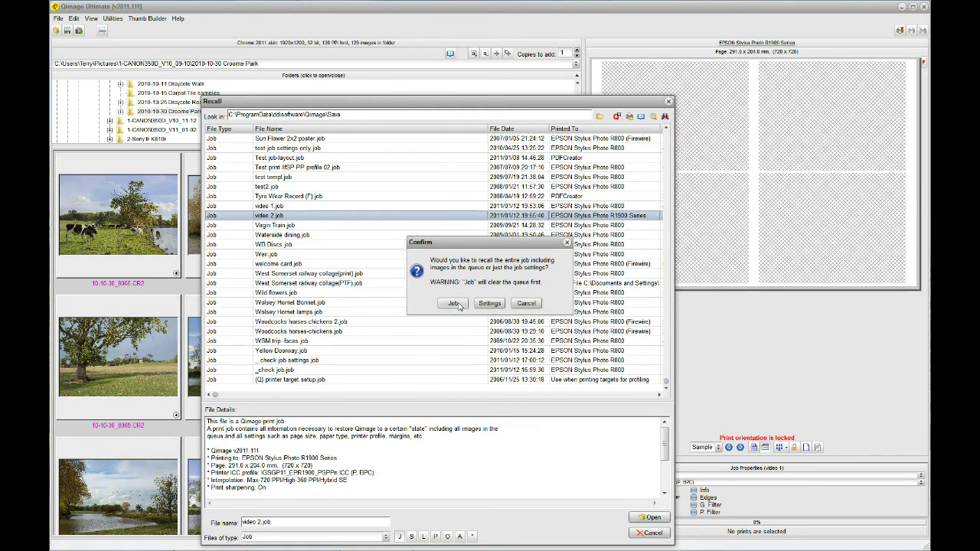
pyautogui.click(729, 448)
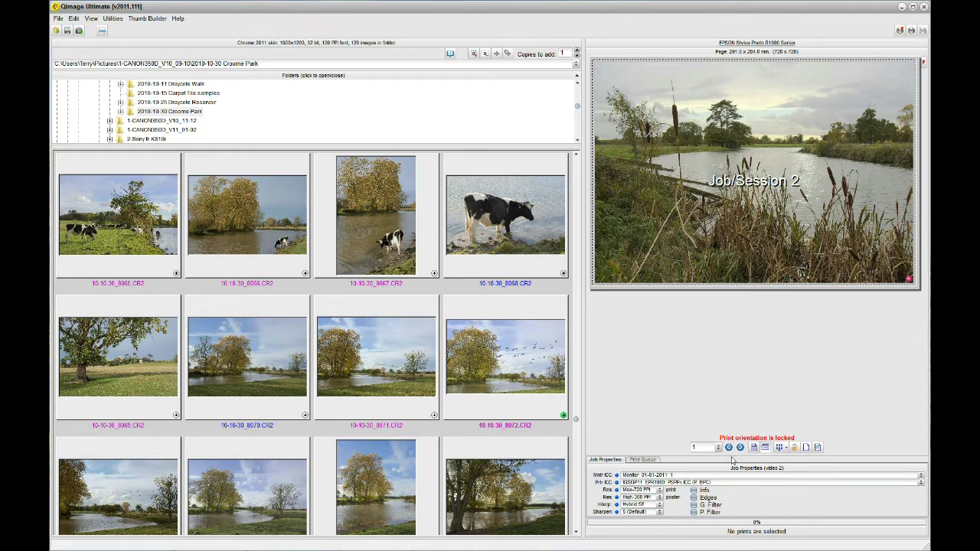
pyautogui.moveTo(730, 208)
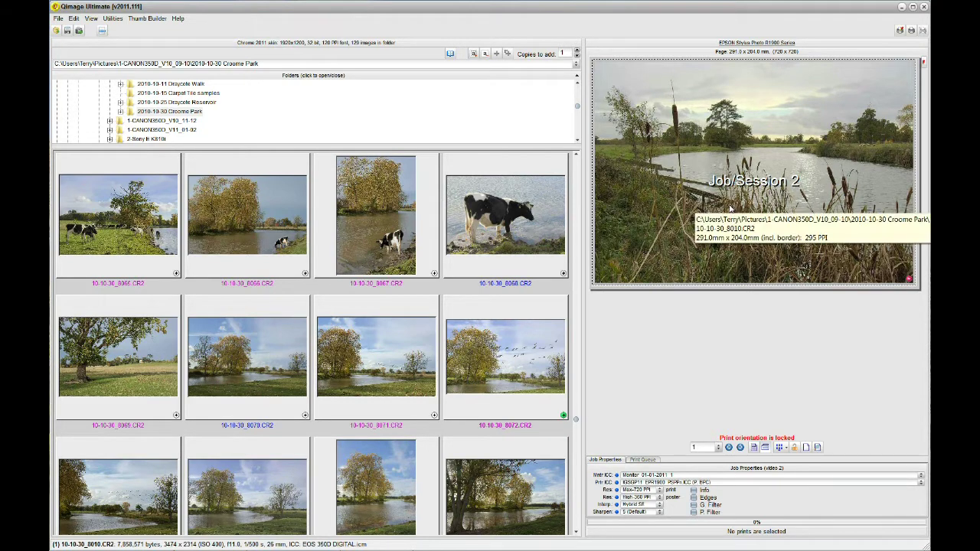
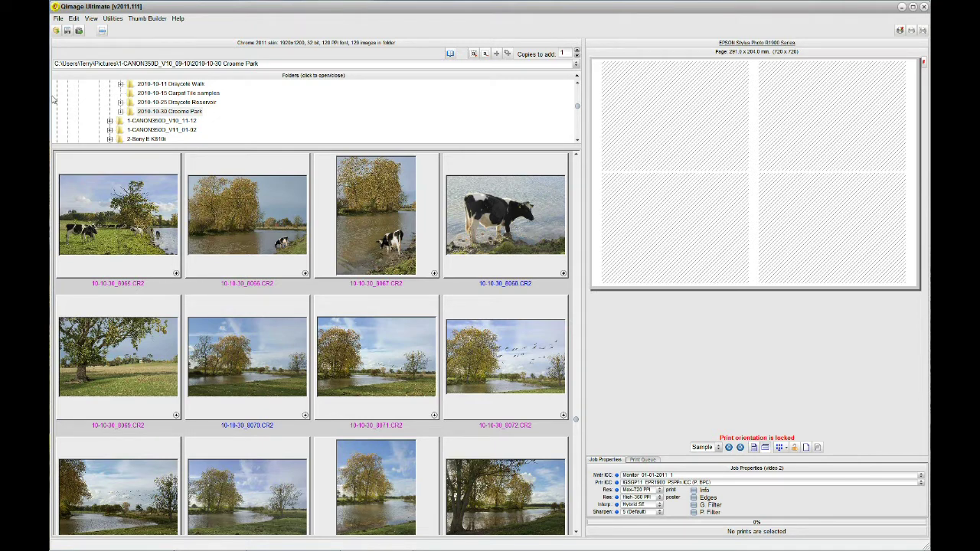
# With the queue empty, recall the printer setup "R800_A4_IlfordSmPearl_PSG-NCA-RPM(TM Cust)"
pyautogui.click(55, 32)
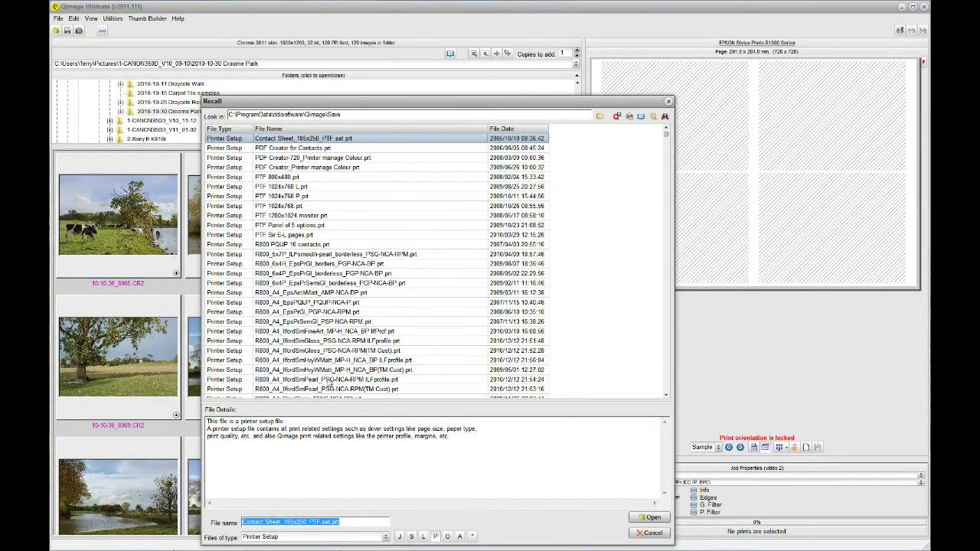
pyautogui.click(320, 379)
pyautogui.press('Down')
pyautogui.press('Down')
pyautogui.press('Down')
pyautogui.press('Down')
pyautogui.press('Down')
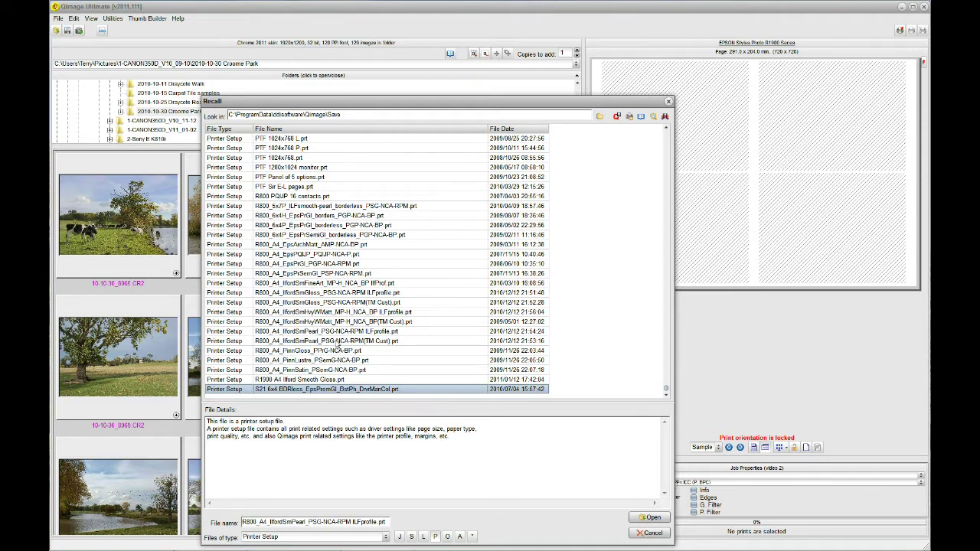
pyautogui.click(337, 342)
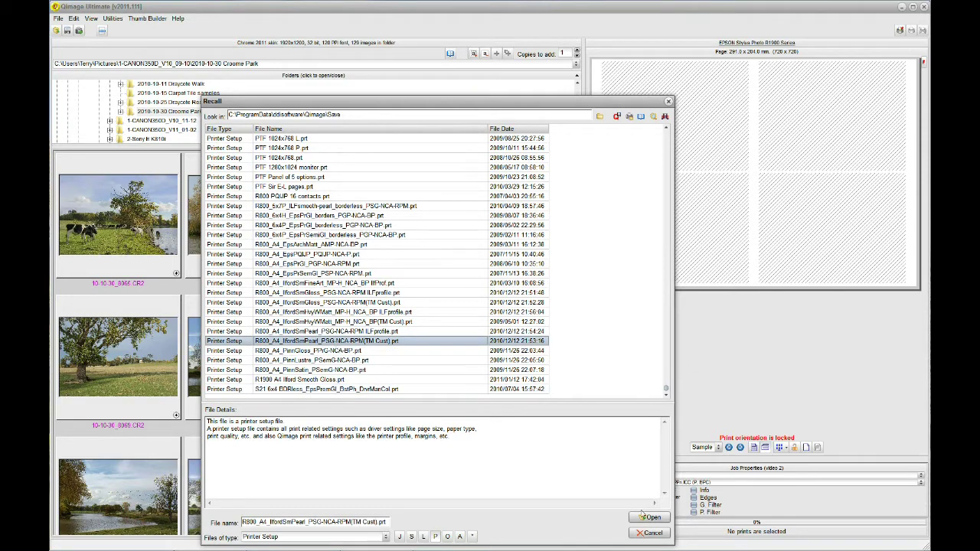
pyautogui.click(649, 518)
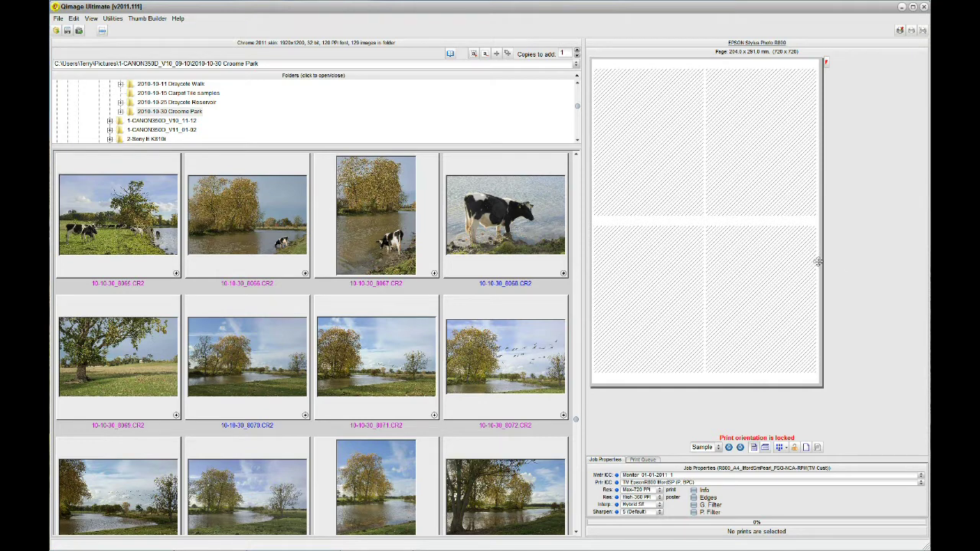
# Recall the saved session "video 1" into the empty queue
pyautogui.moveTo(360, 545)
pyautogui.click(56, 32)
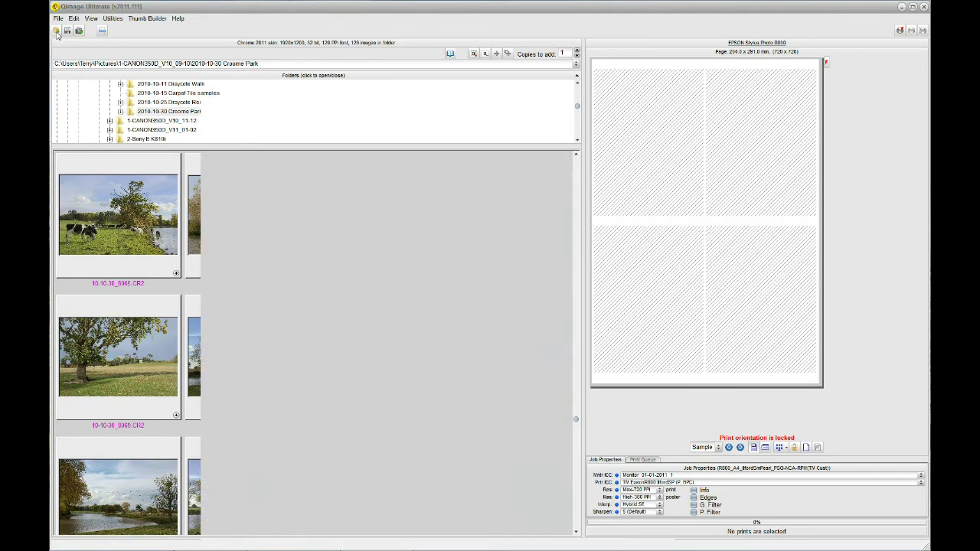
pyautogui.moveTo(258, 542)
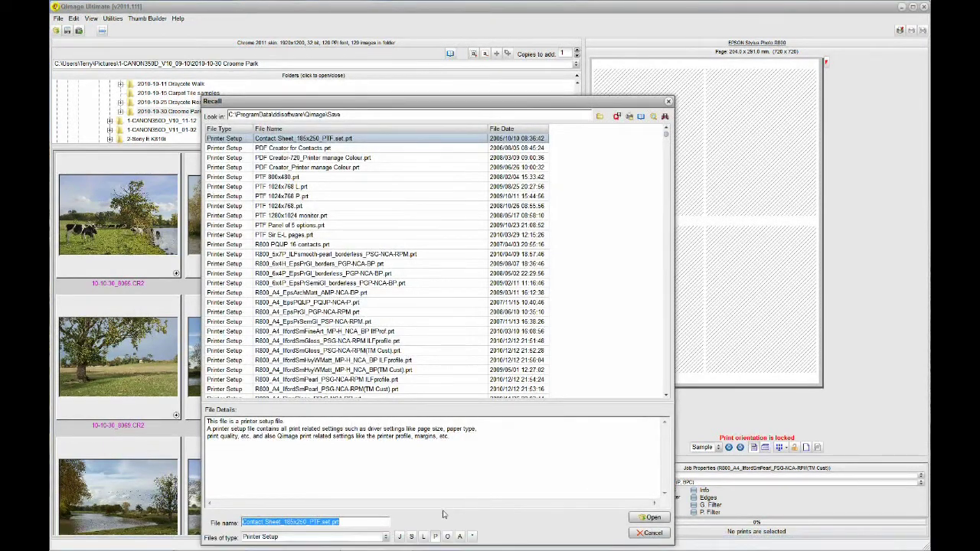
pyautogui.click(412, 537)
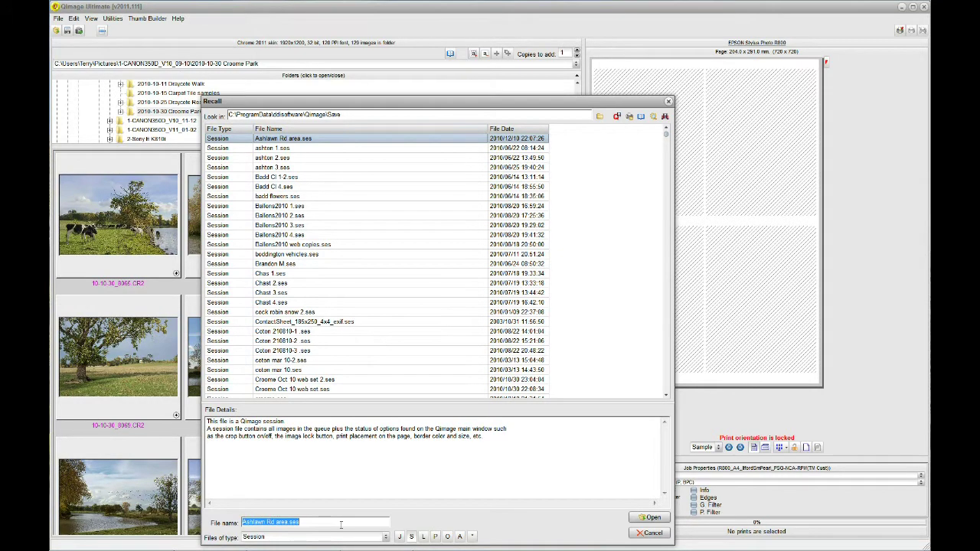
pyautogui.write('vid')
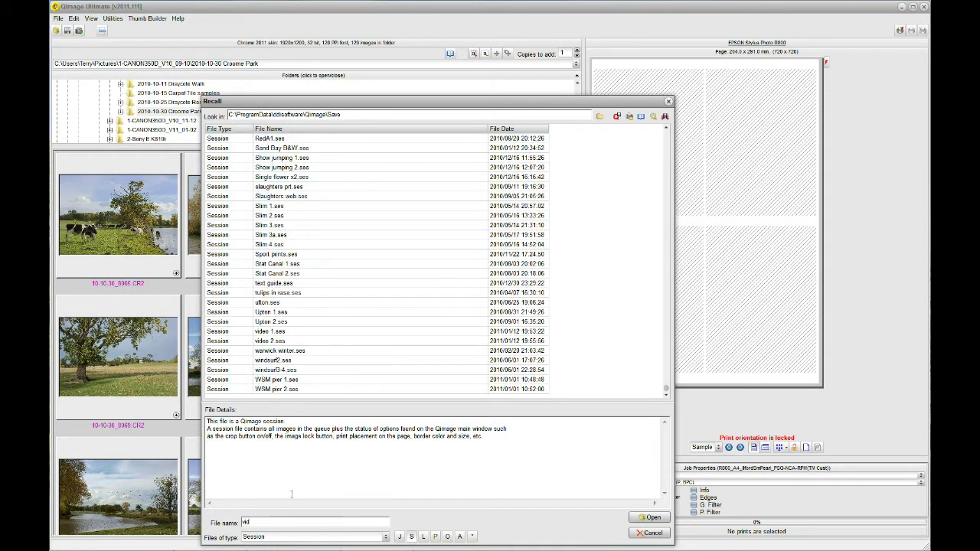
pyautogui.click(285, 332)
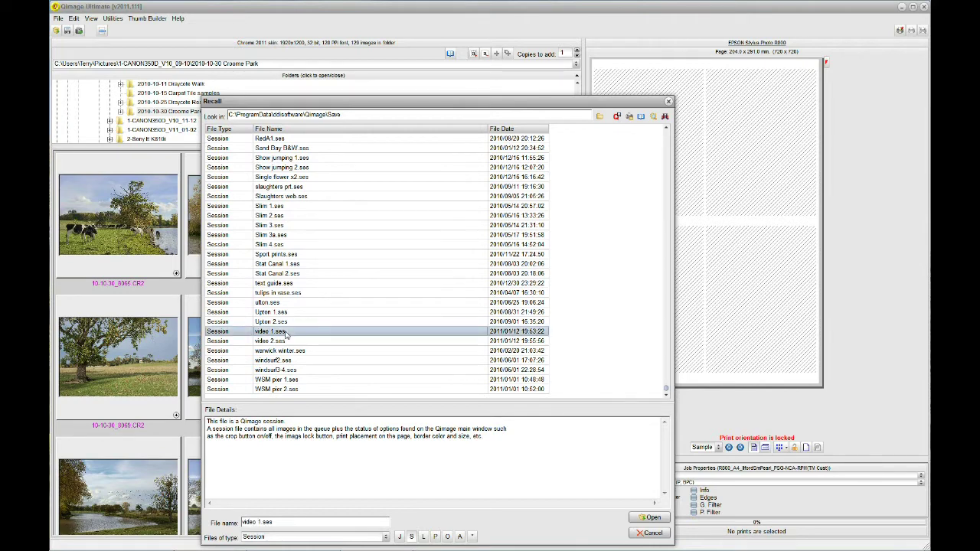
pyautogui.click(651, 518)
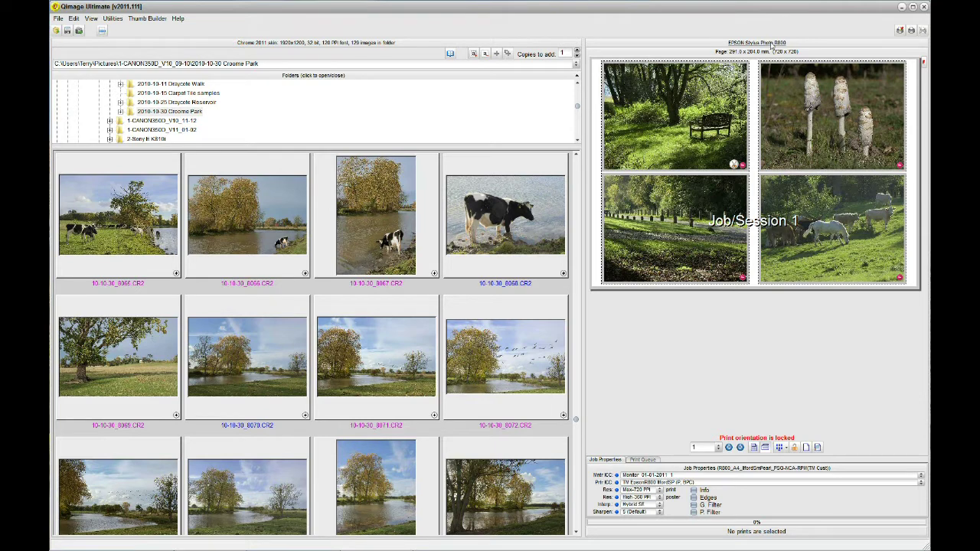
# Recall the saved session "video 2", appending it to the end of the current queue
pyautogui.click(59, 32)
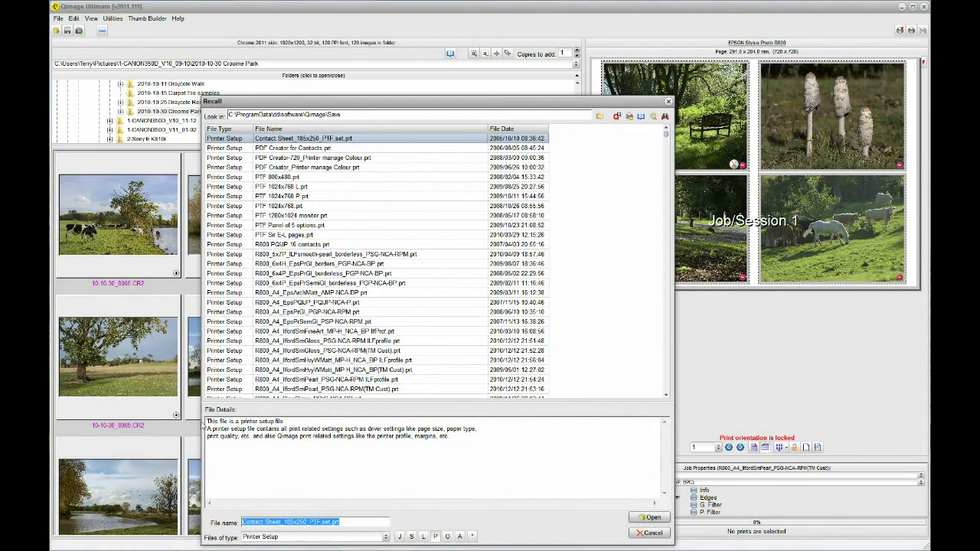
pyautogui.click(412, 537)
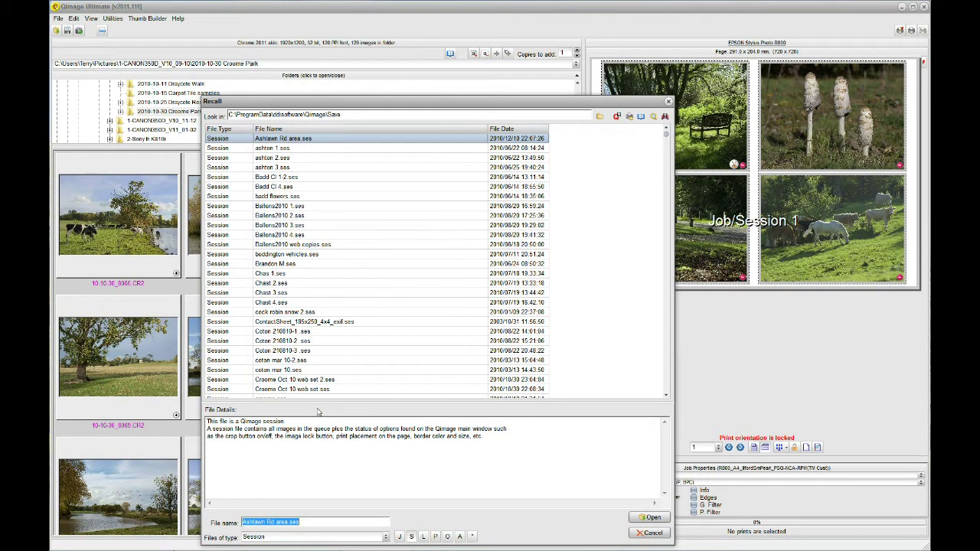
pyautogui.write('vid')
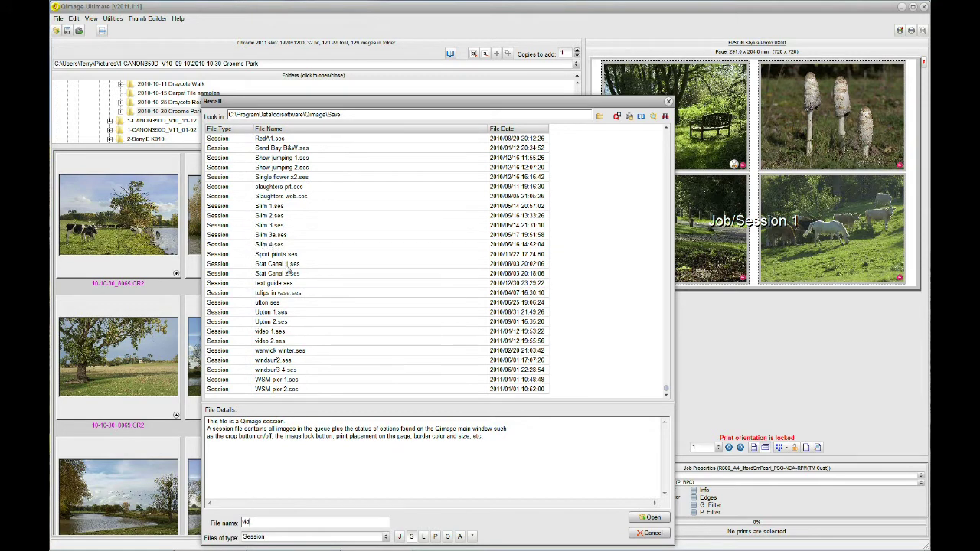
pyautogui.click(272, 343)
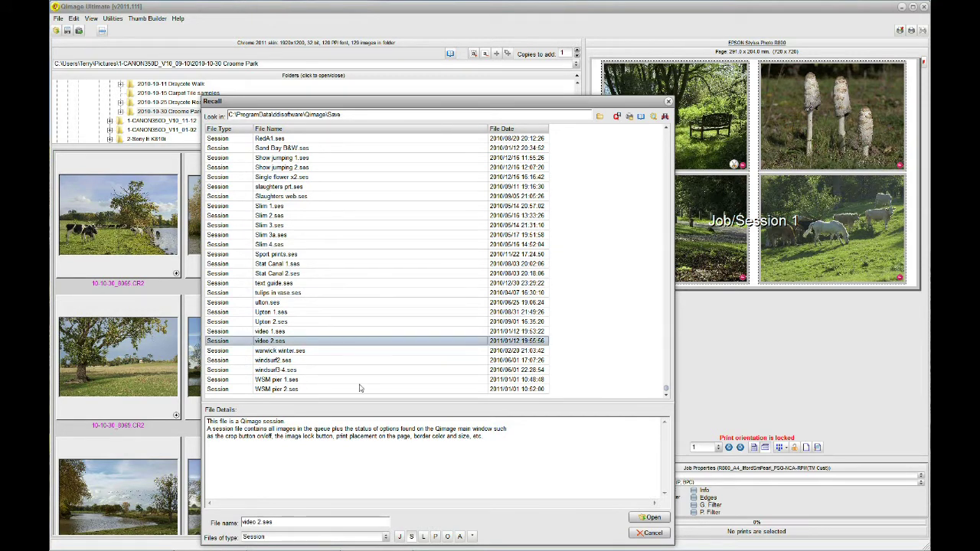
pyautogui.click(651, 519)
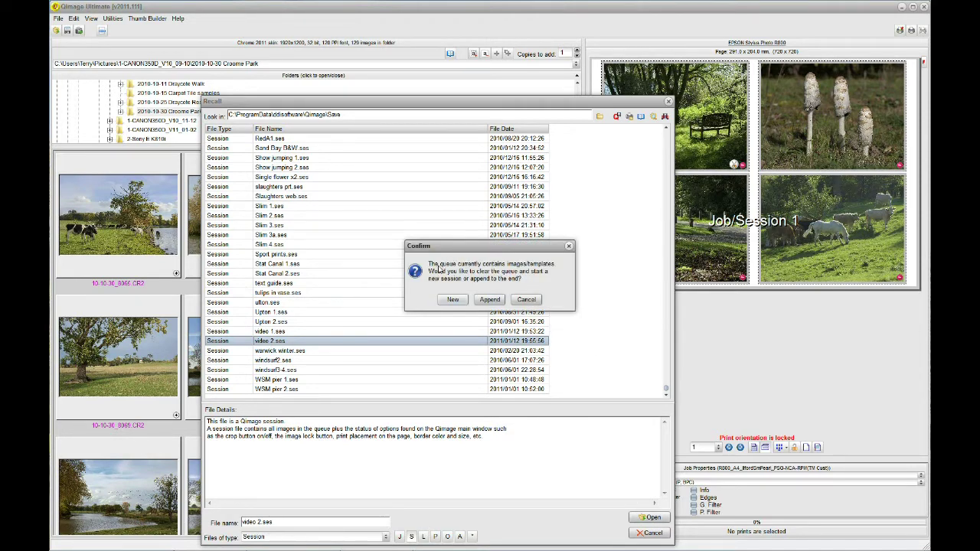
pyautogui.click(487, 301)
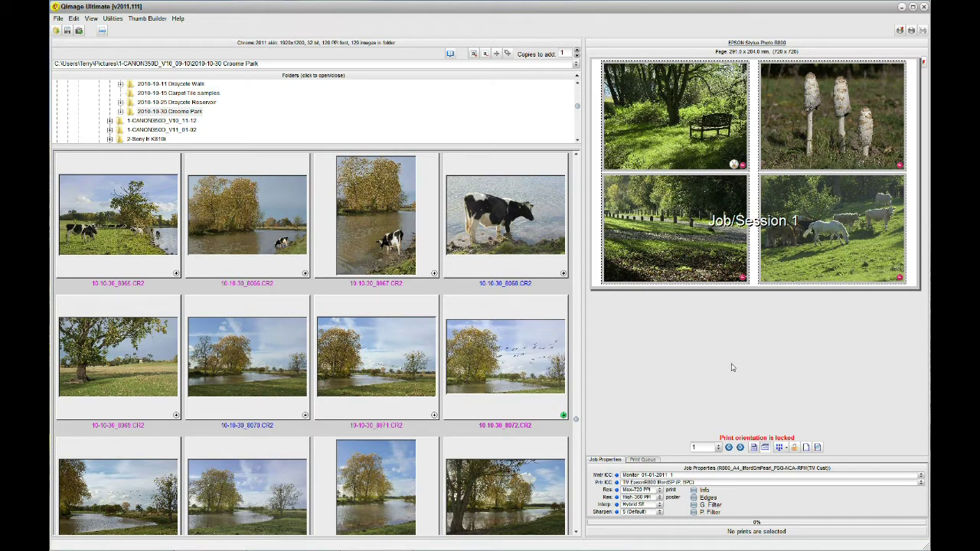
# Look through all three pages of the combined layout and return to page 1
pyautogui.click(741, 448)
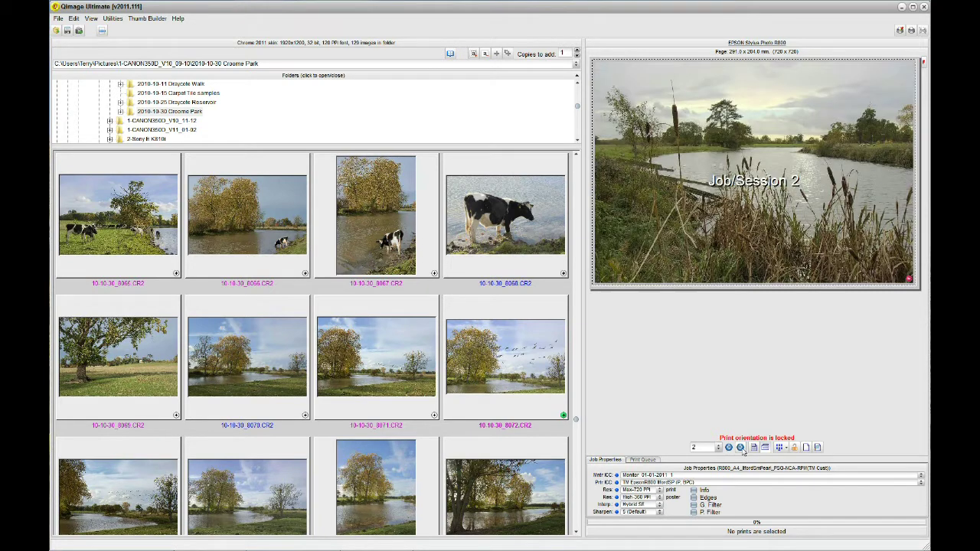
pyautogui.click(741, 448)
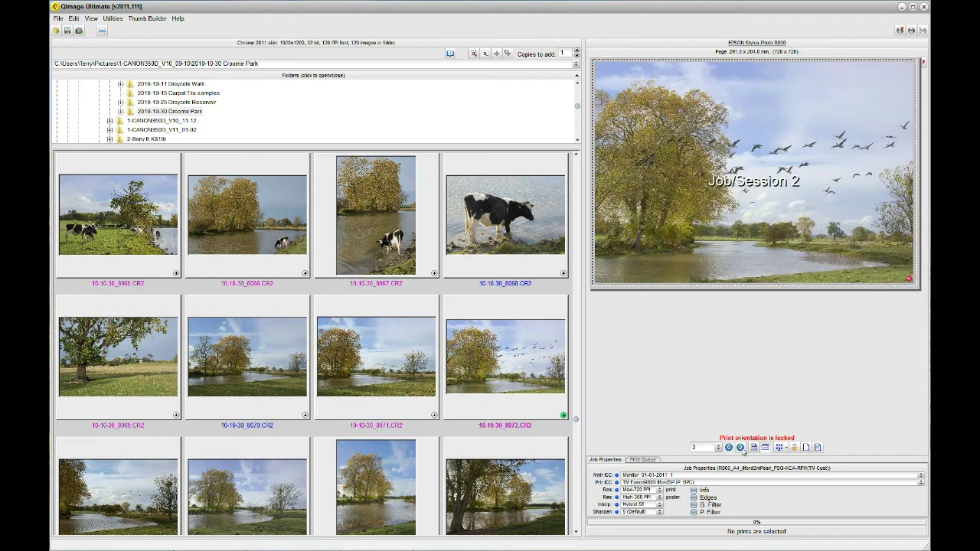
pyautogui.click(731, 450)
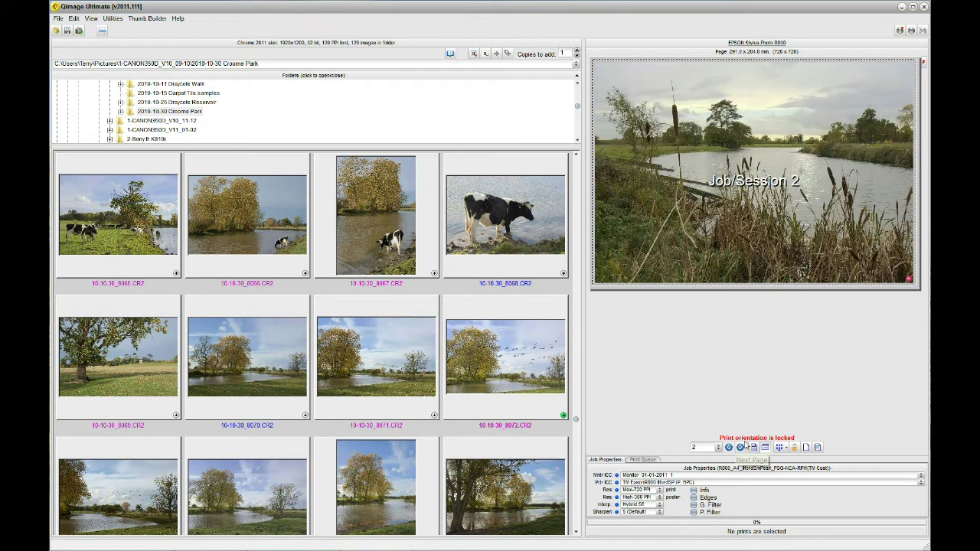
pyautogui.click(730, 449)
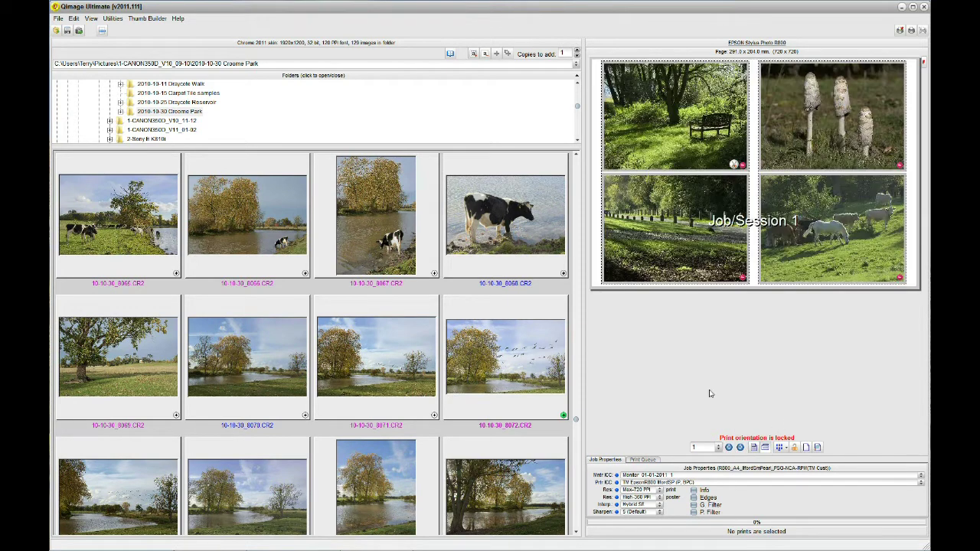